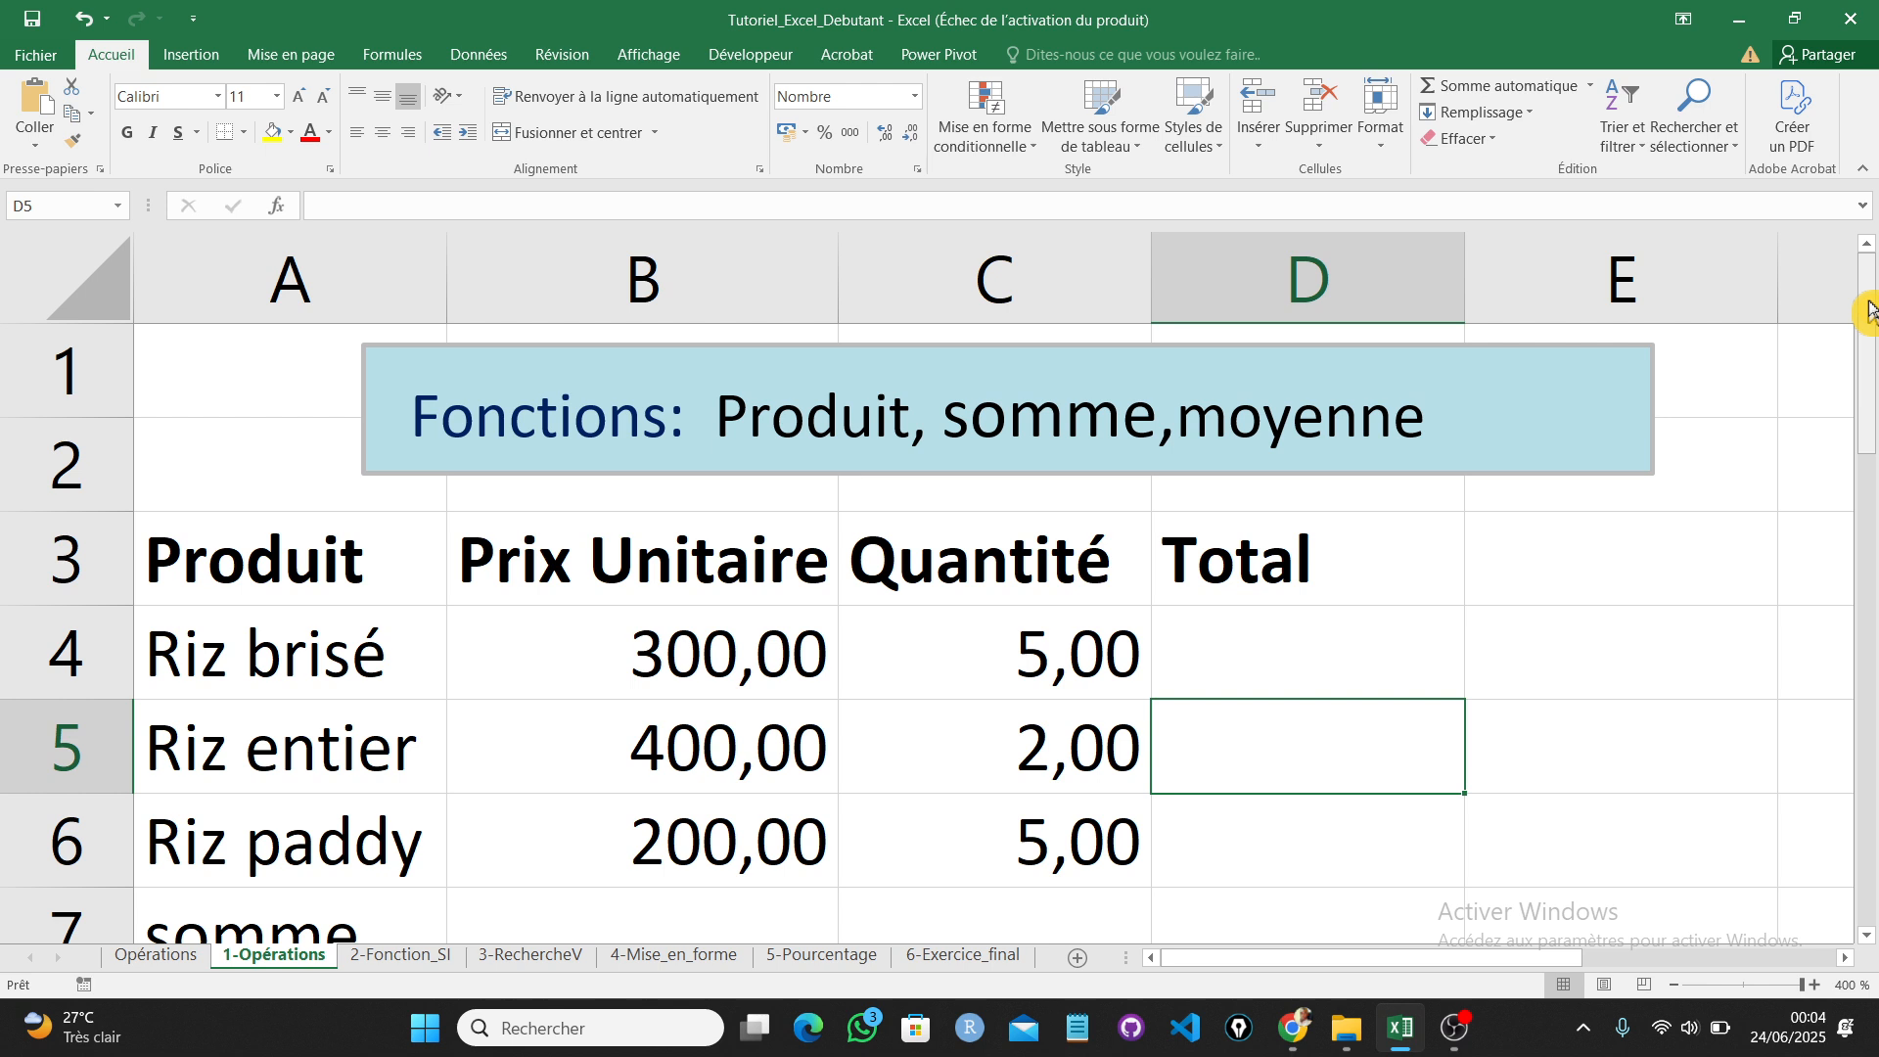
Step: Calculate the Riz brisé total in D4 with =B4*C4 and fill the formula down to D6
left_click_drag(1869, 311, 1869, 341)
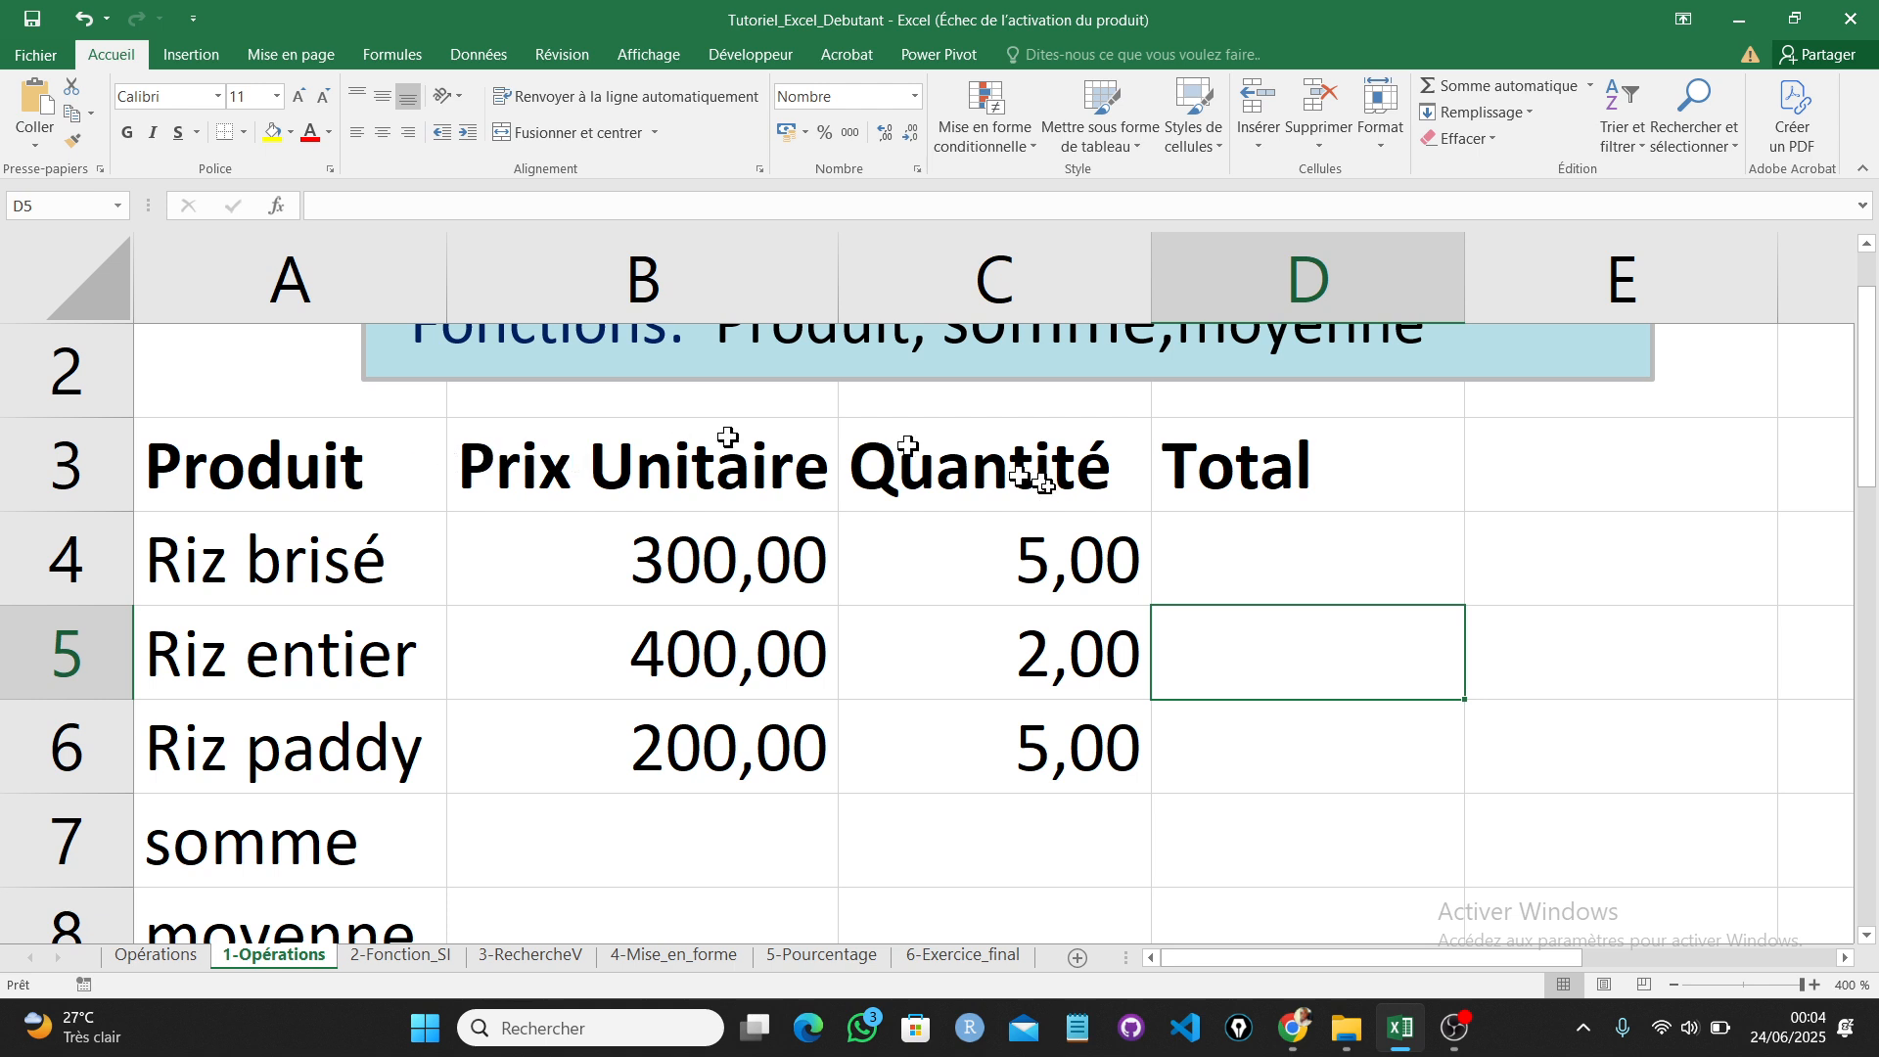
left_click(1197, 541)
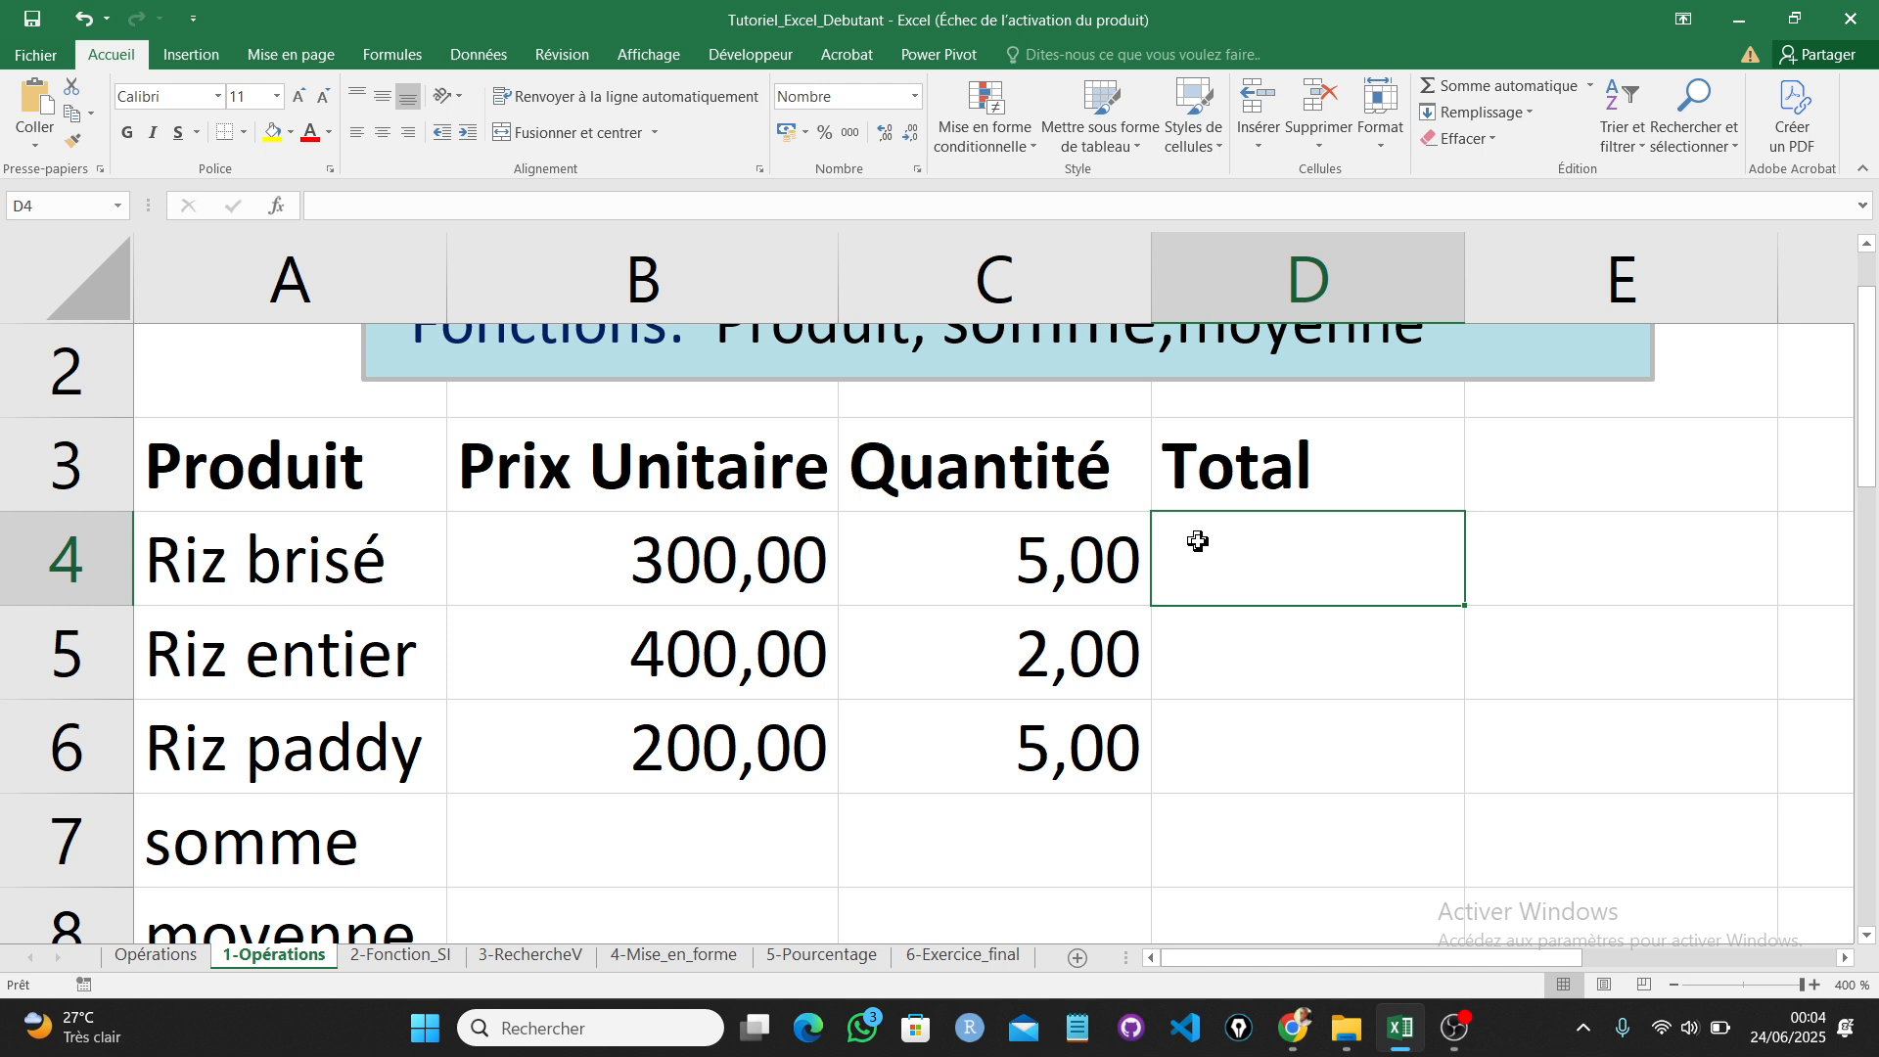
type("=")
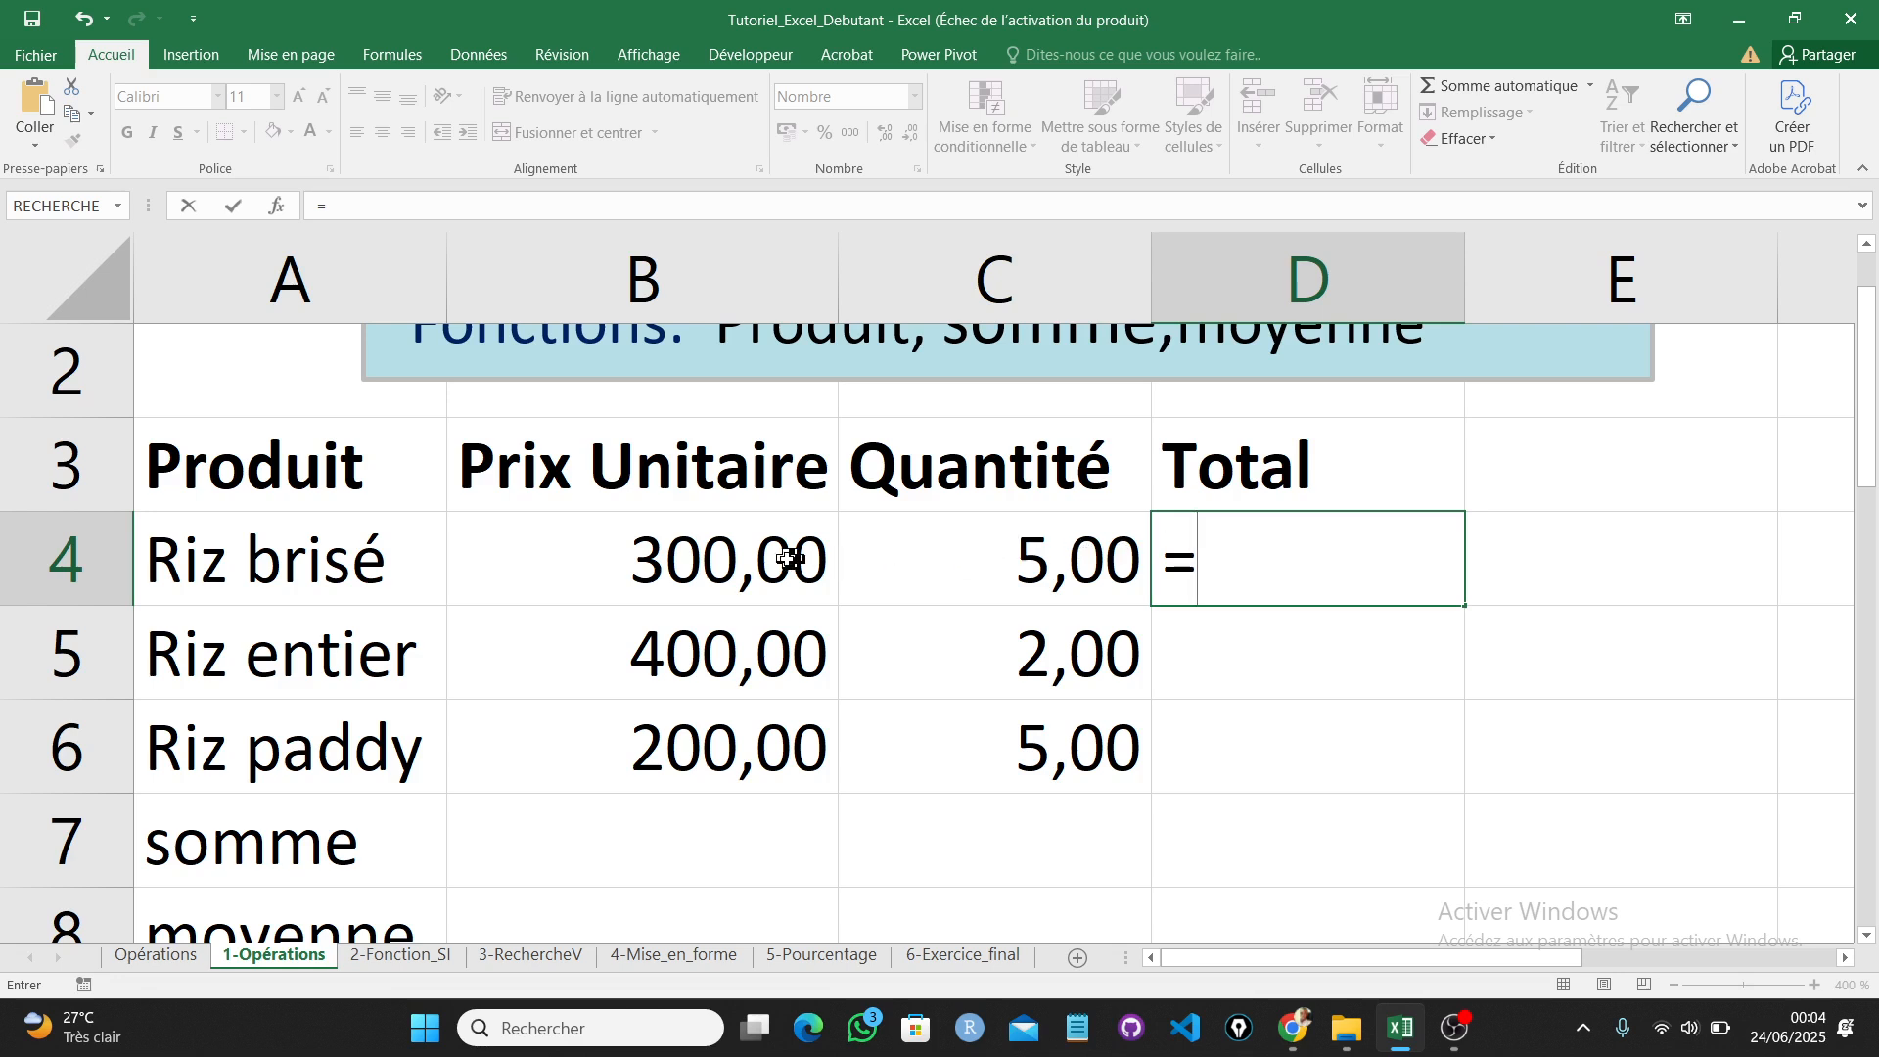
left_click(786, 559)
type("*")
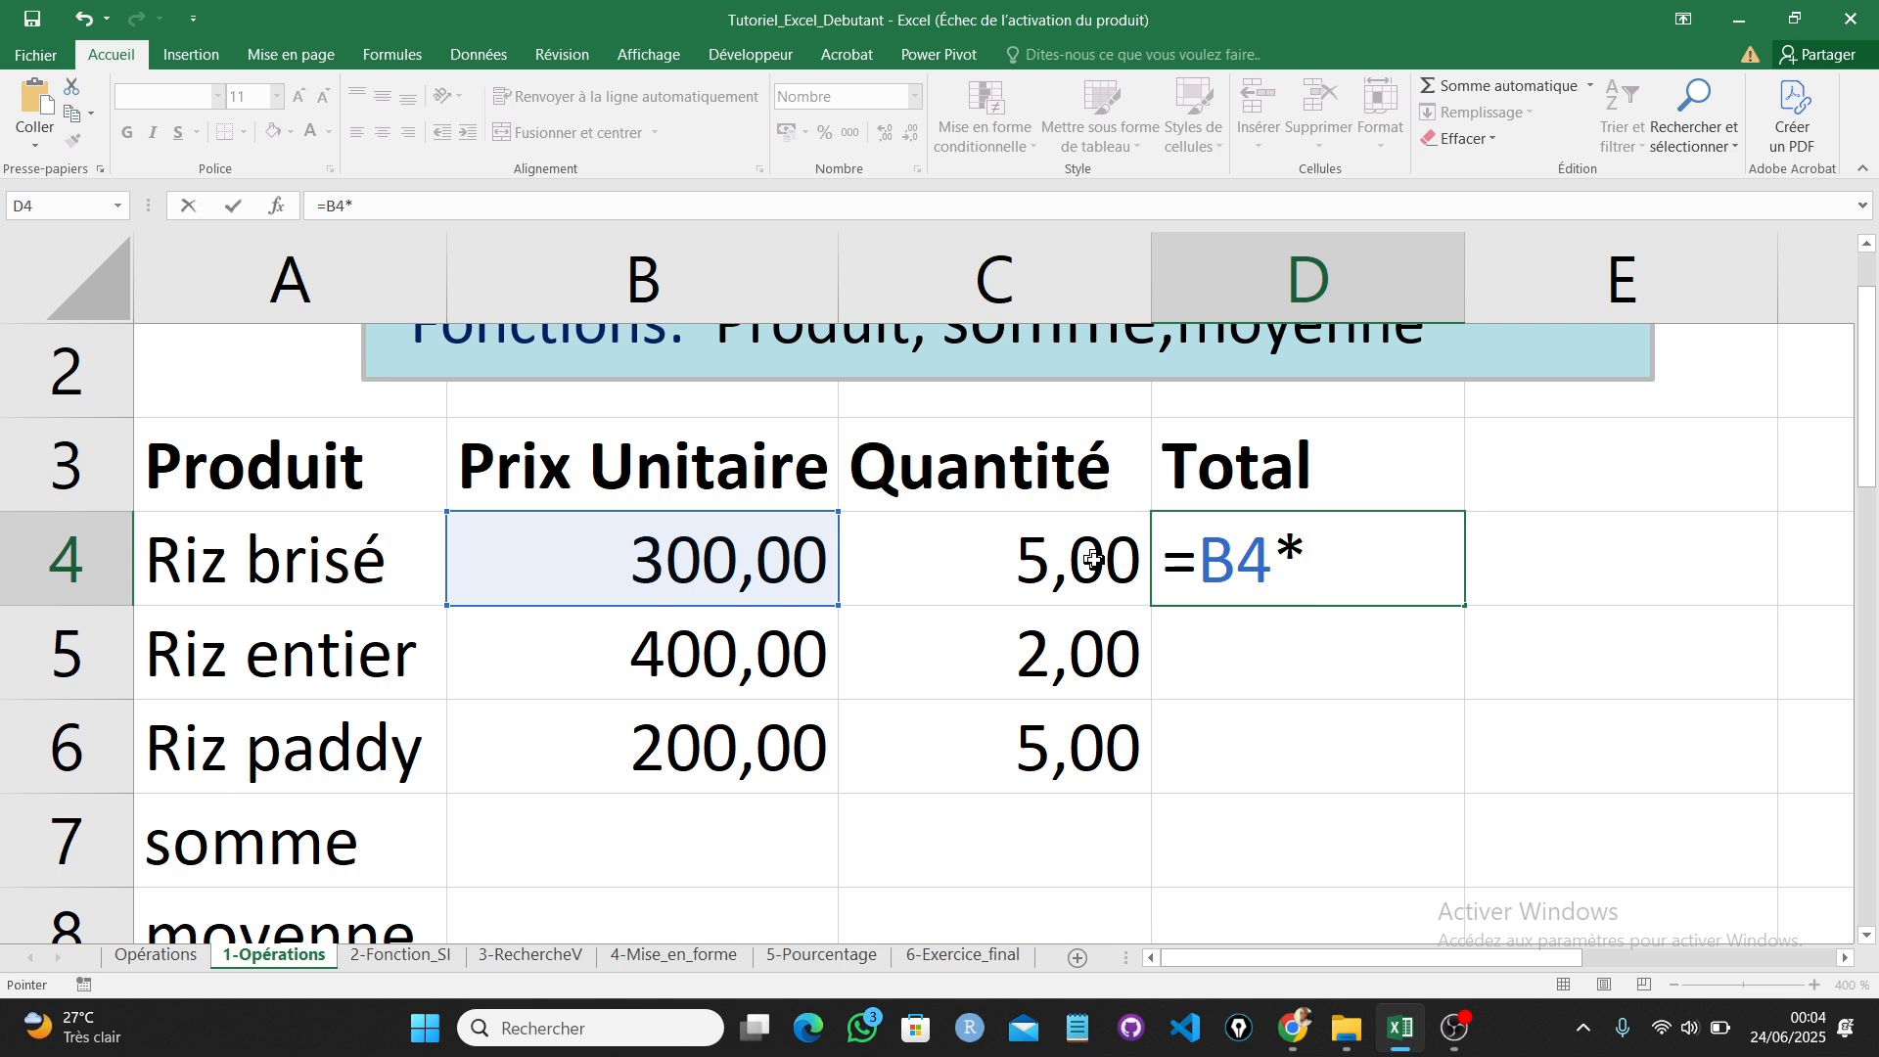
left_click(1093, 560)
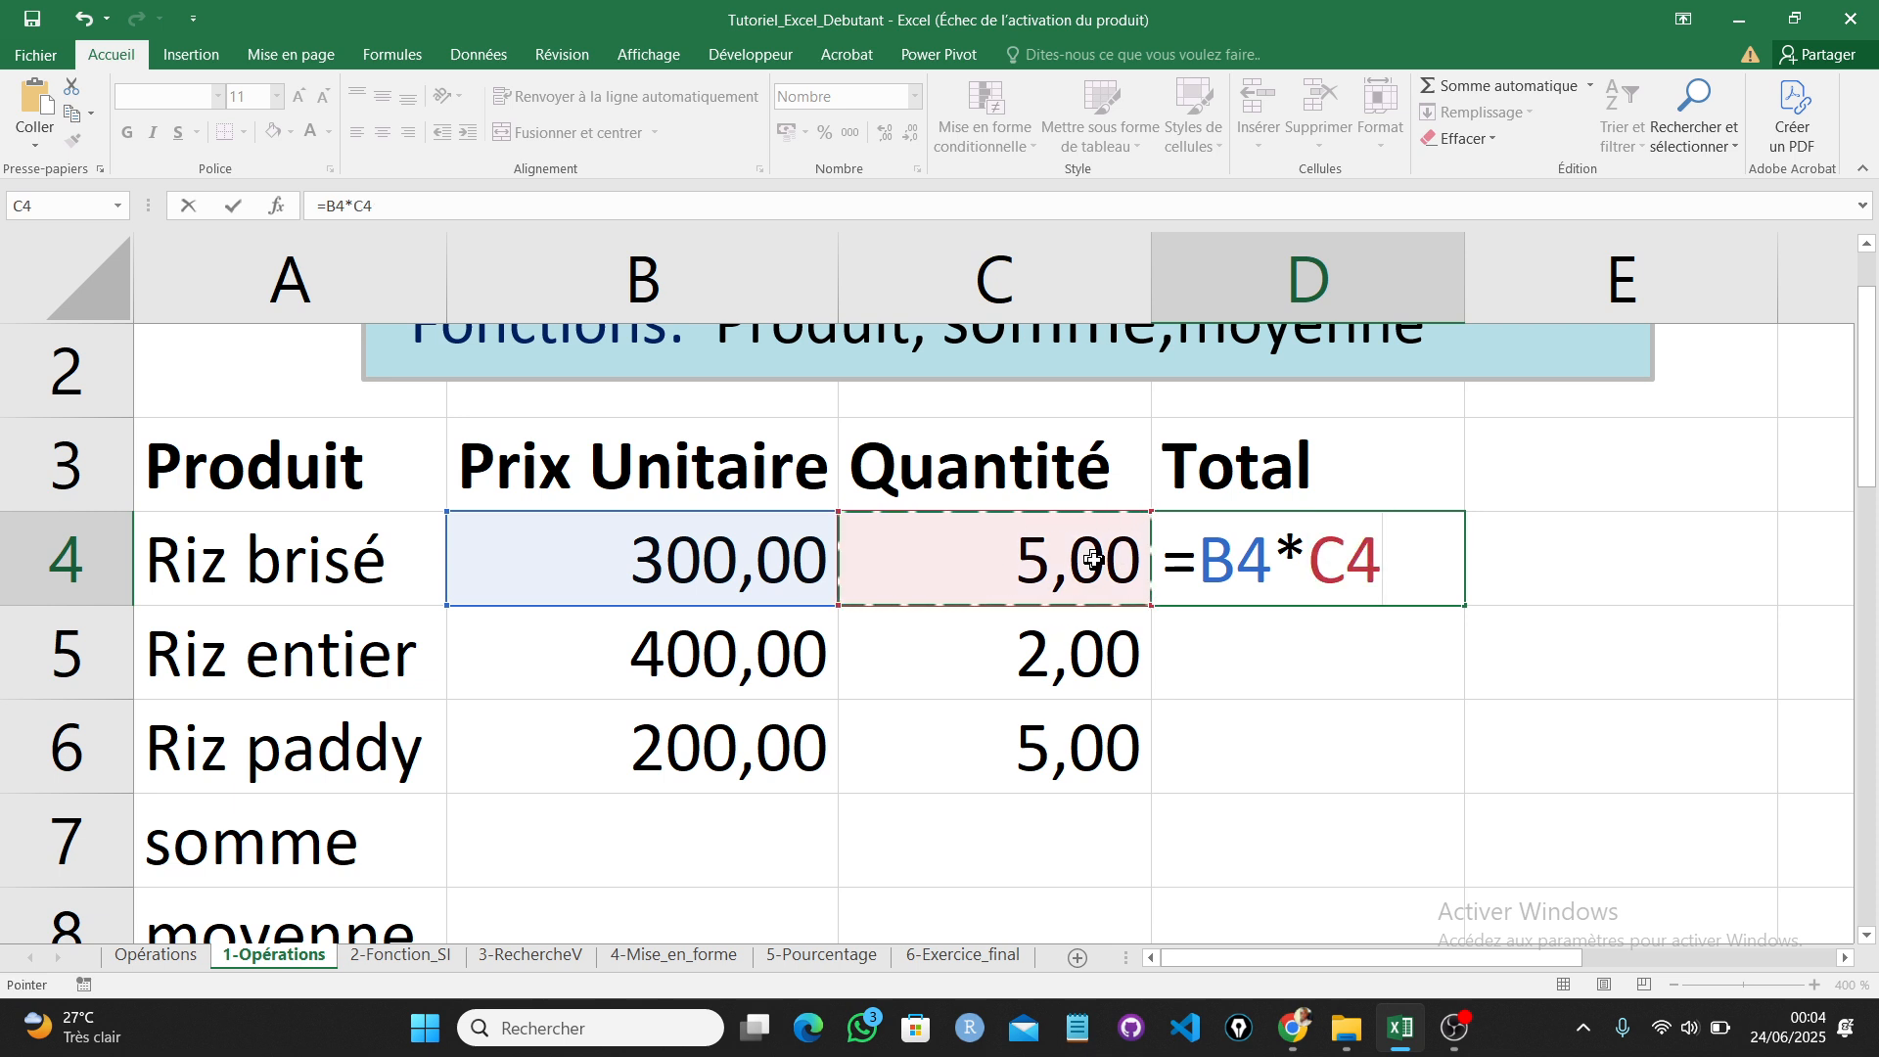
key("Return")
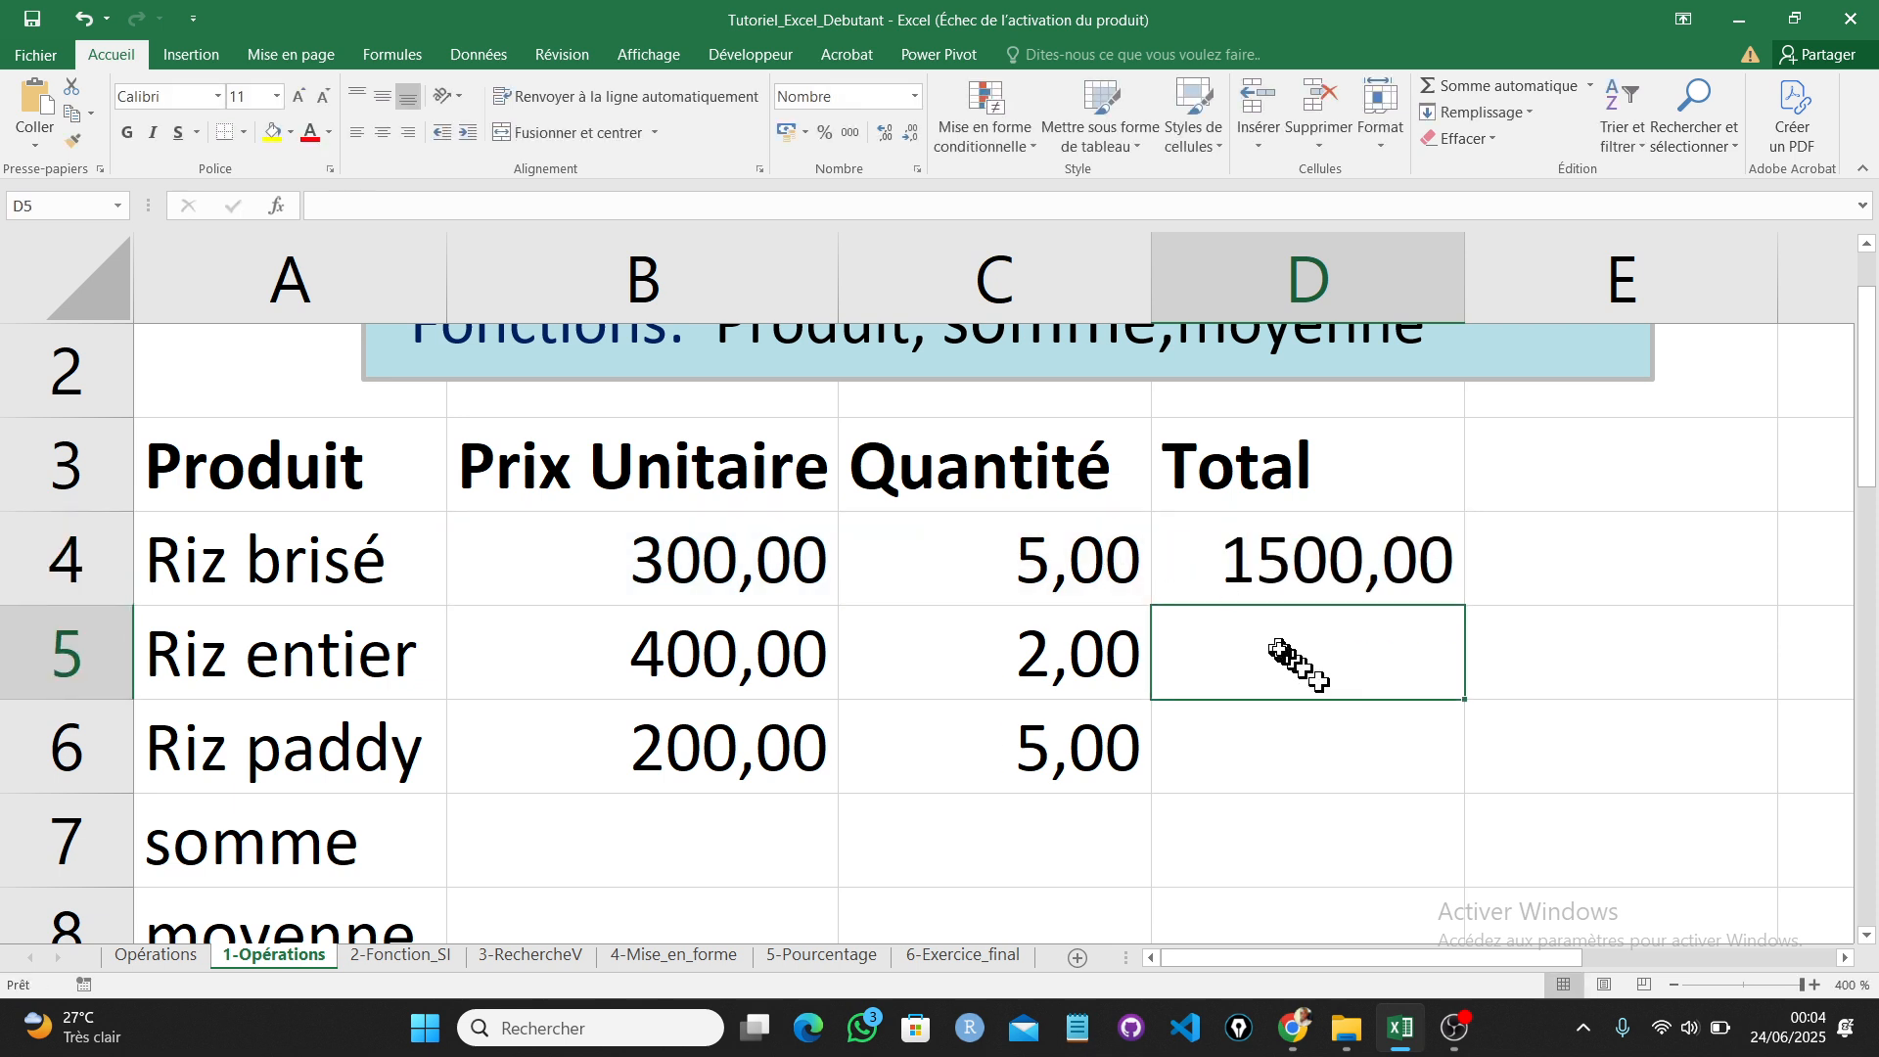
left_click(1359, 580)
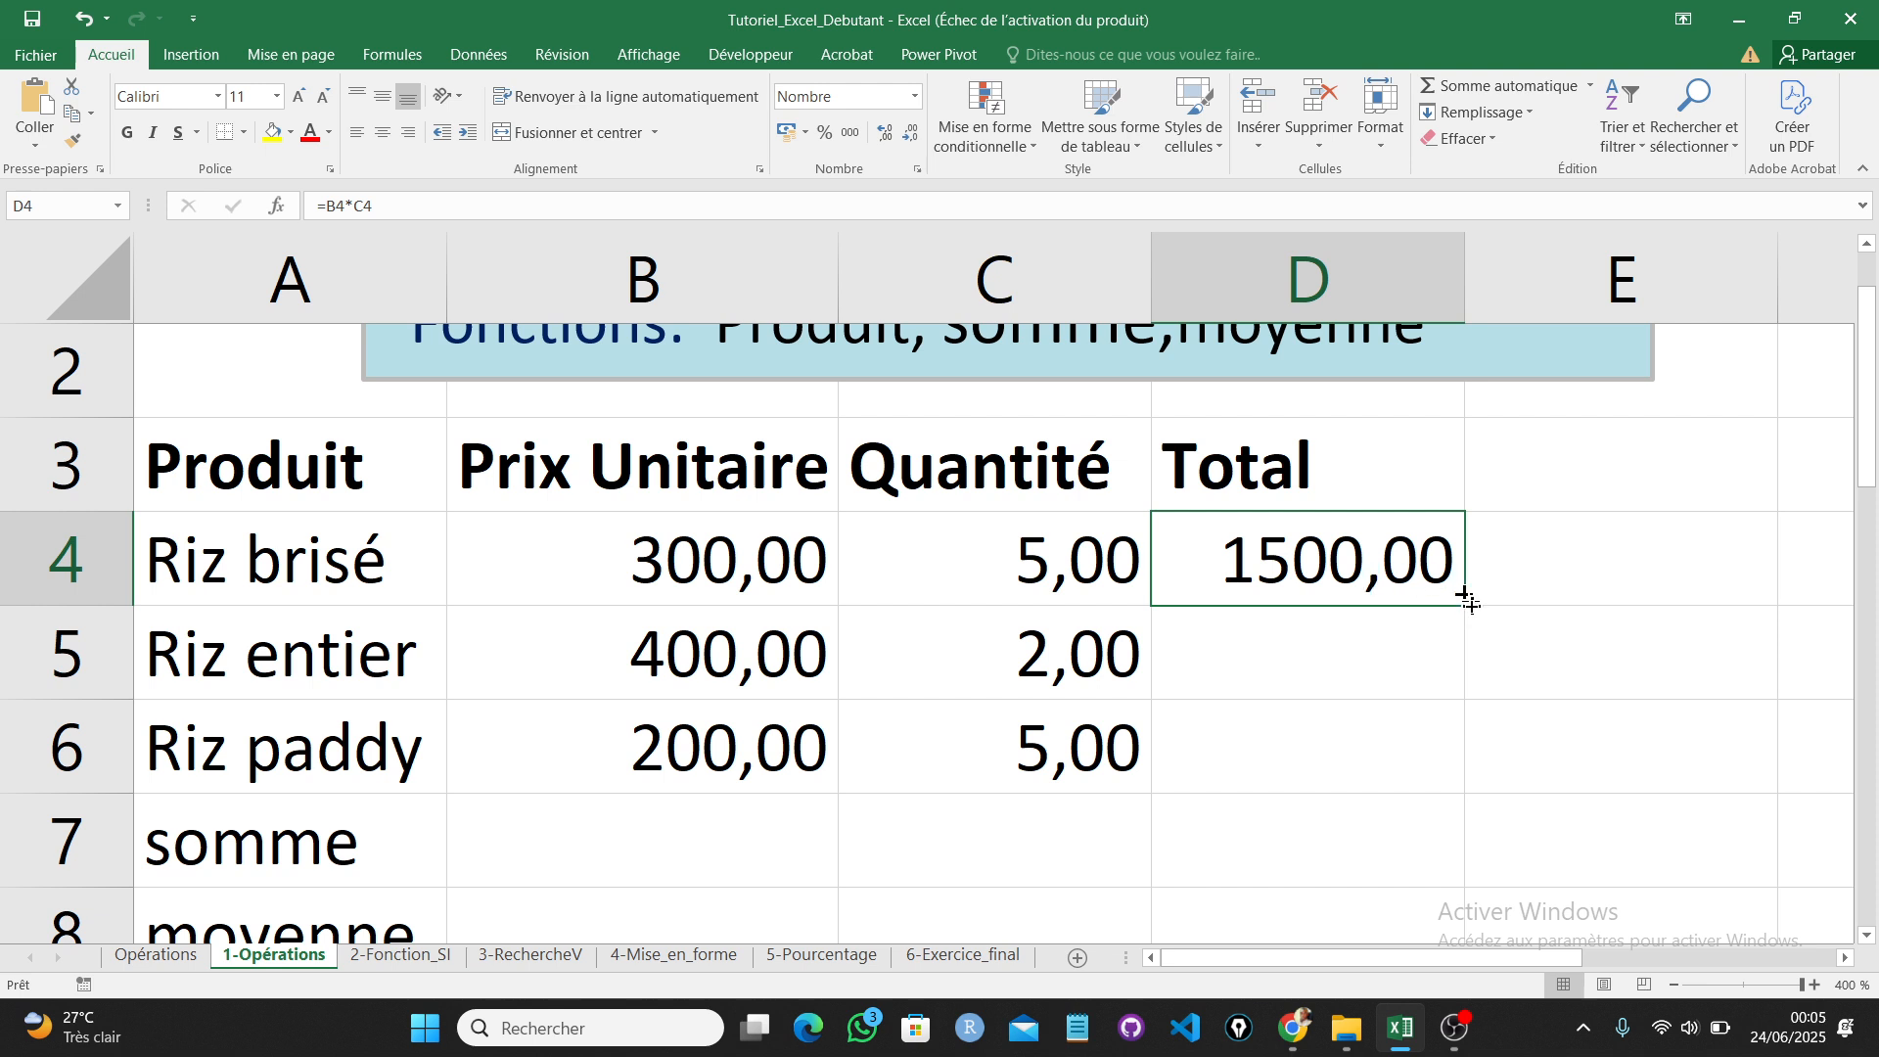
left_click_drag(1467, 608, 1449, 765)
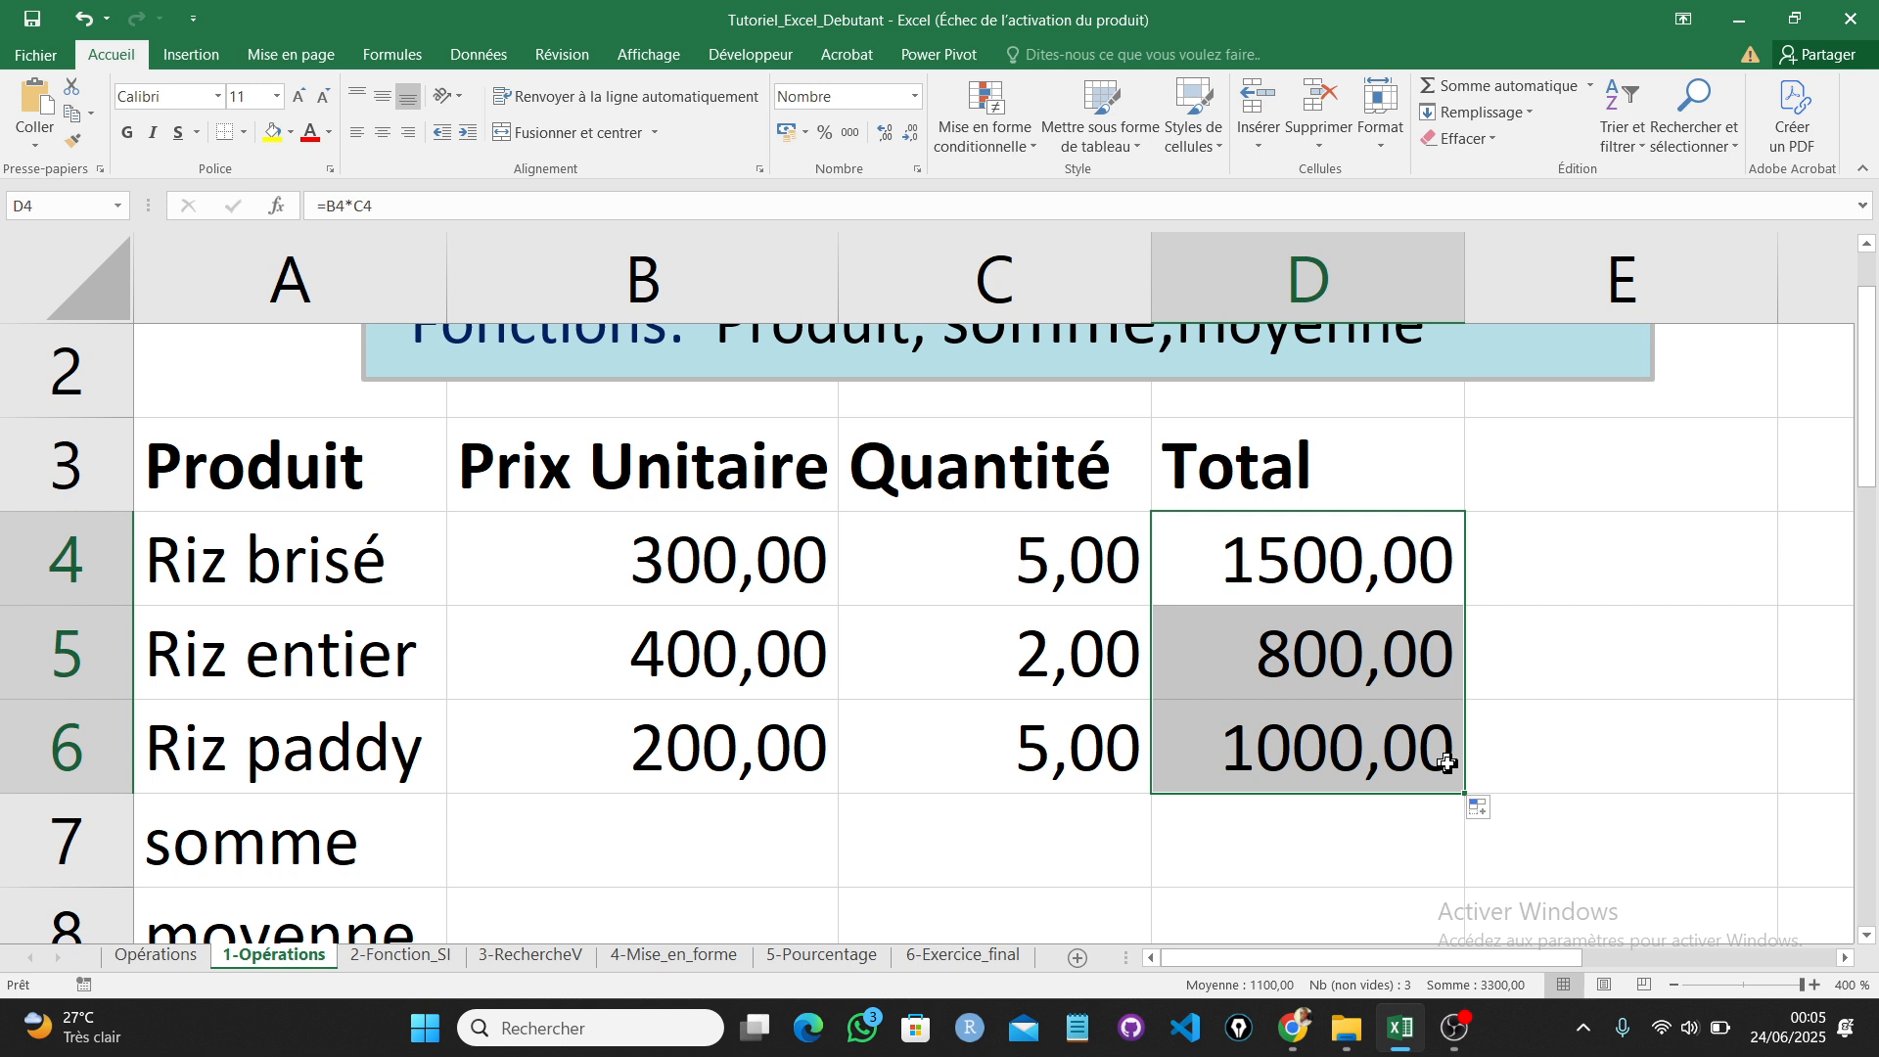
Step: Sum the unit prices in B7 with the formula =SOMME(B4:B6)
left_click(739, 833)
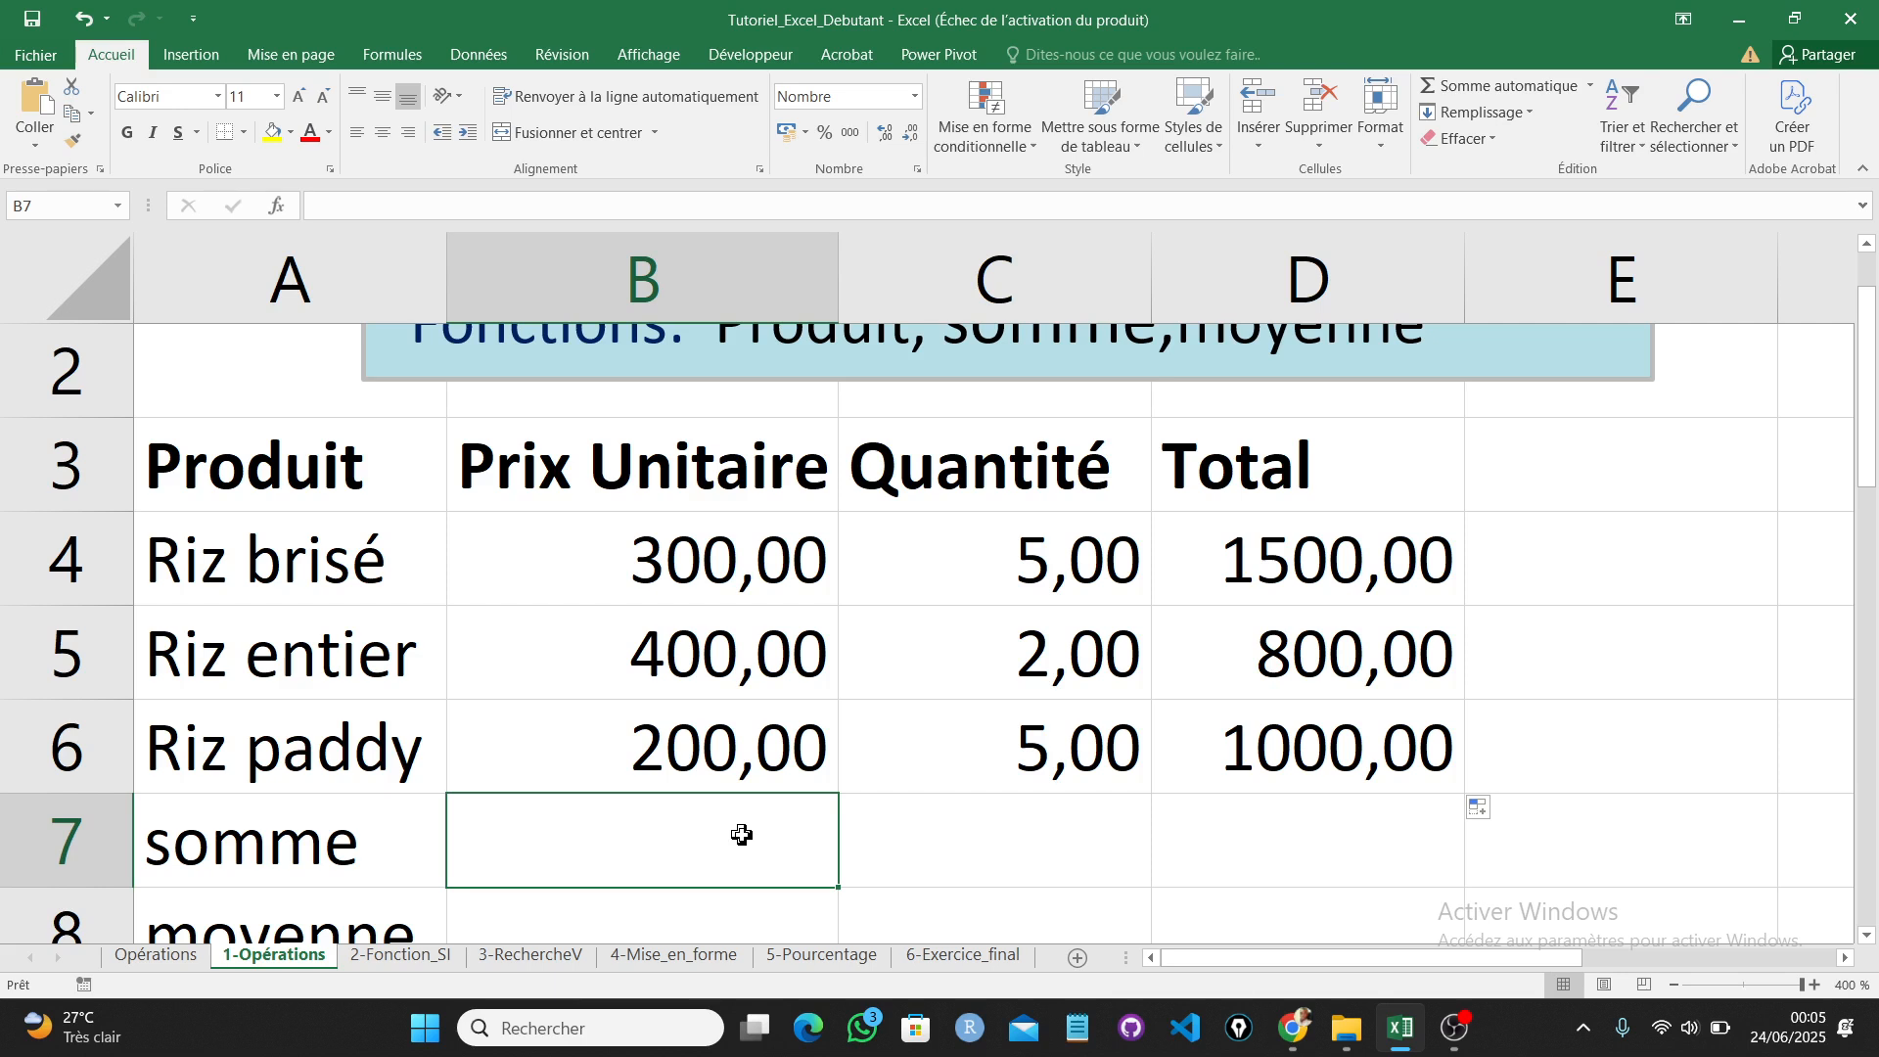
type("=")
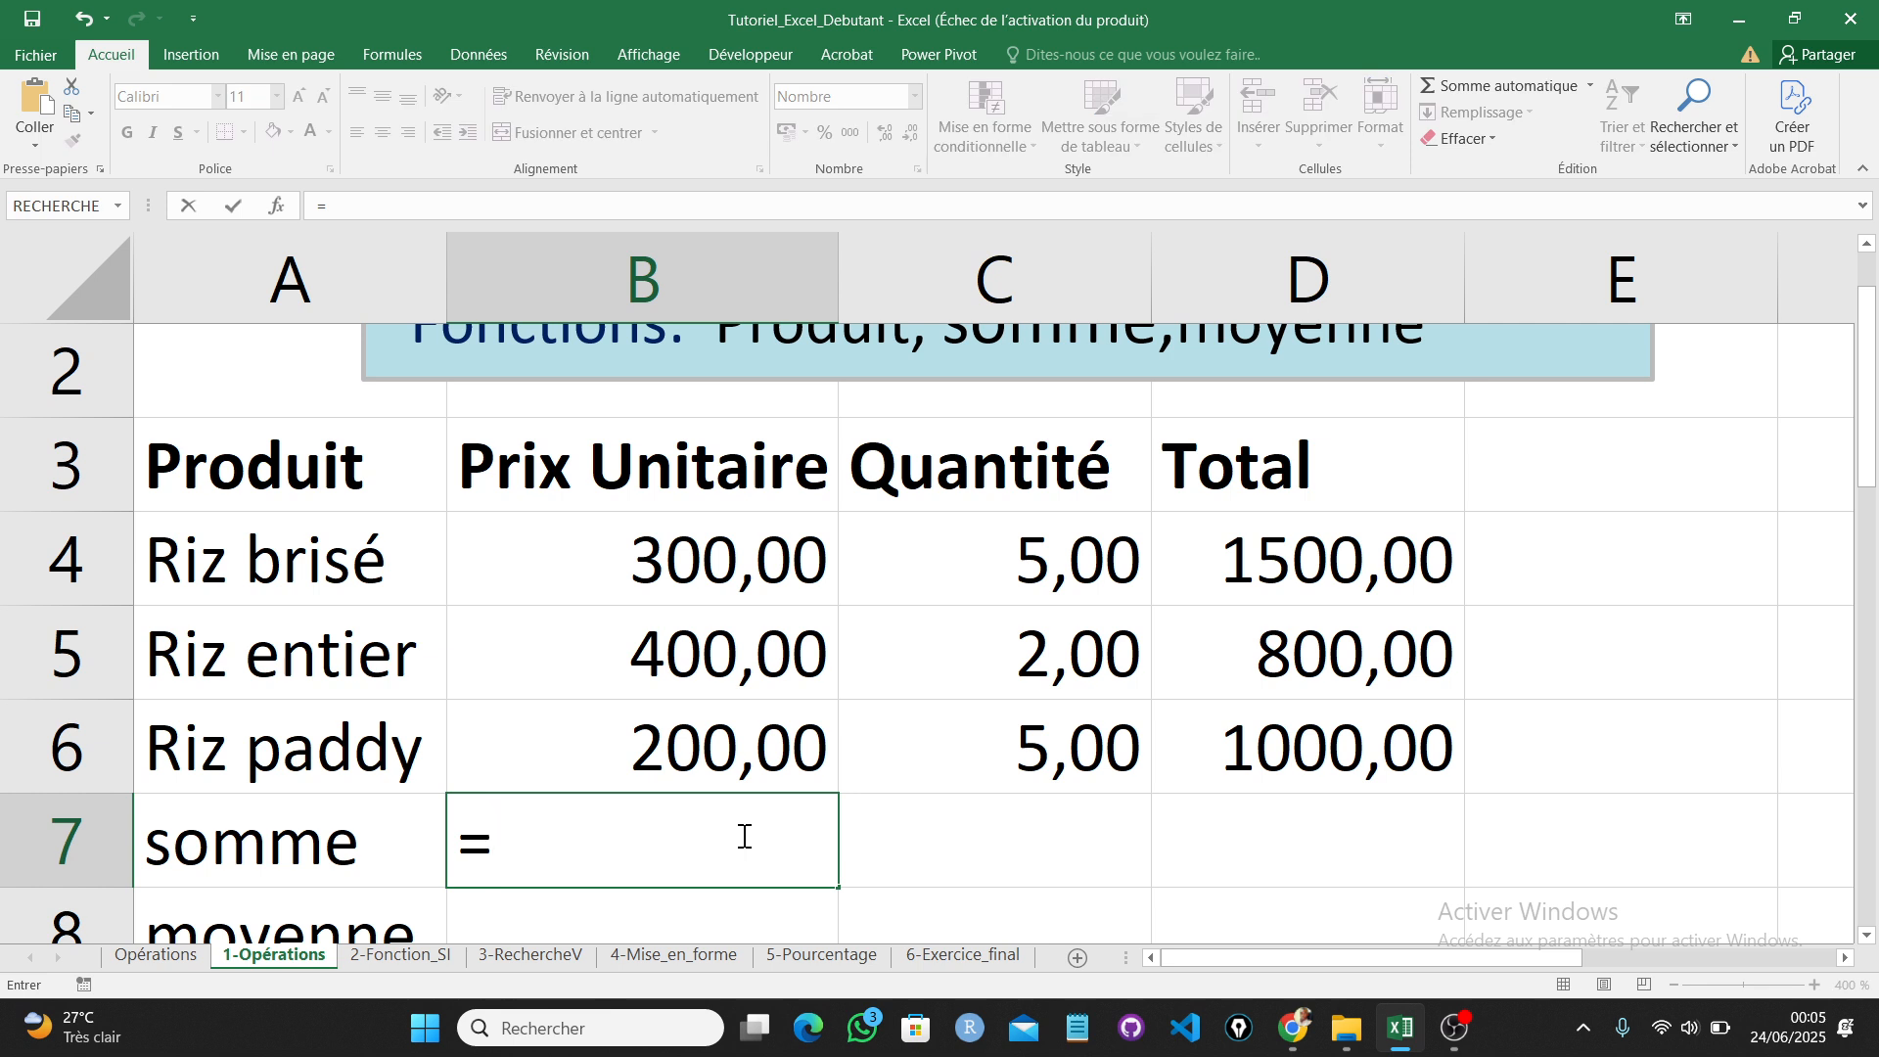
type("somm")
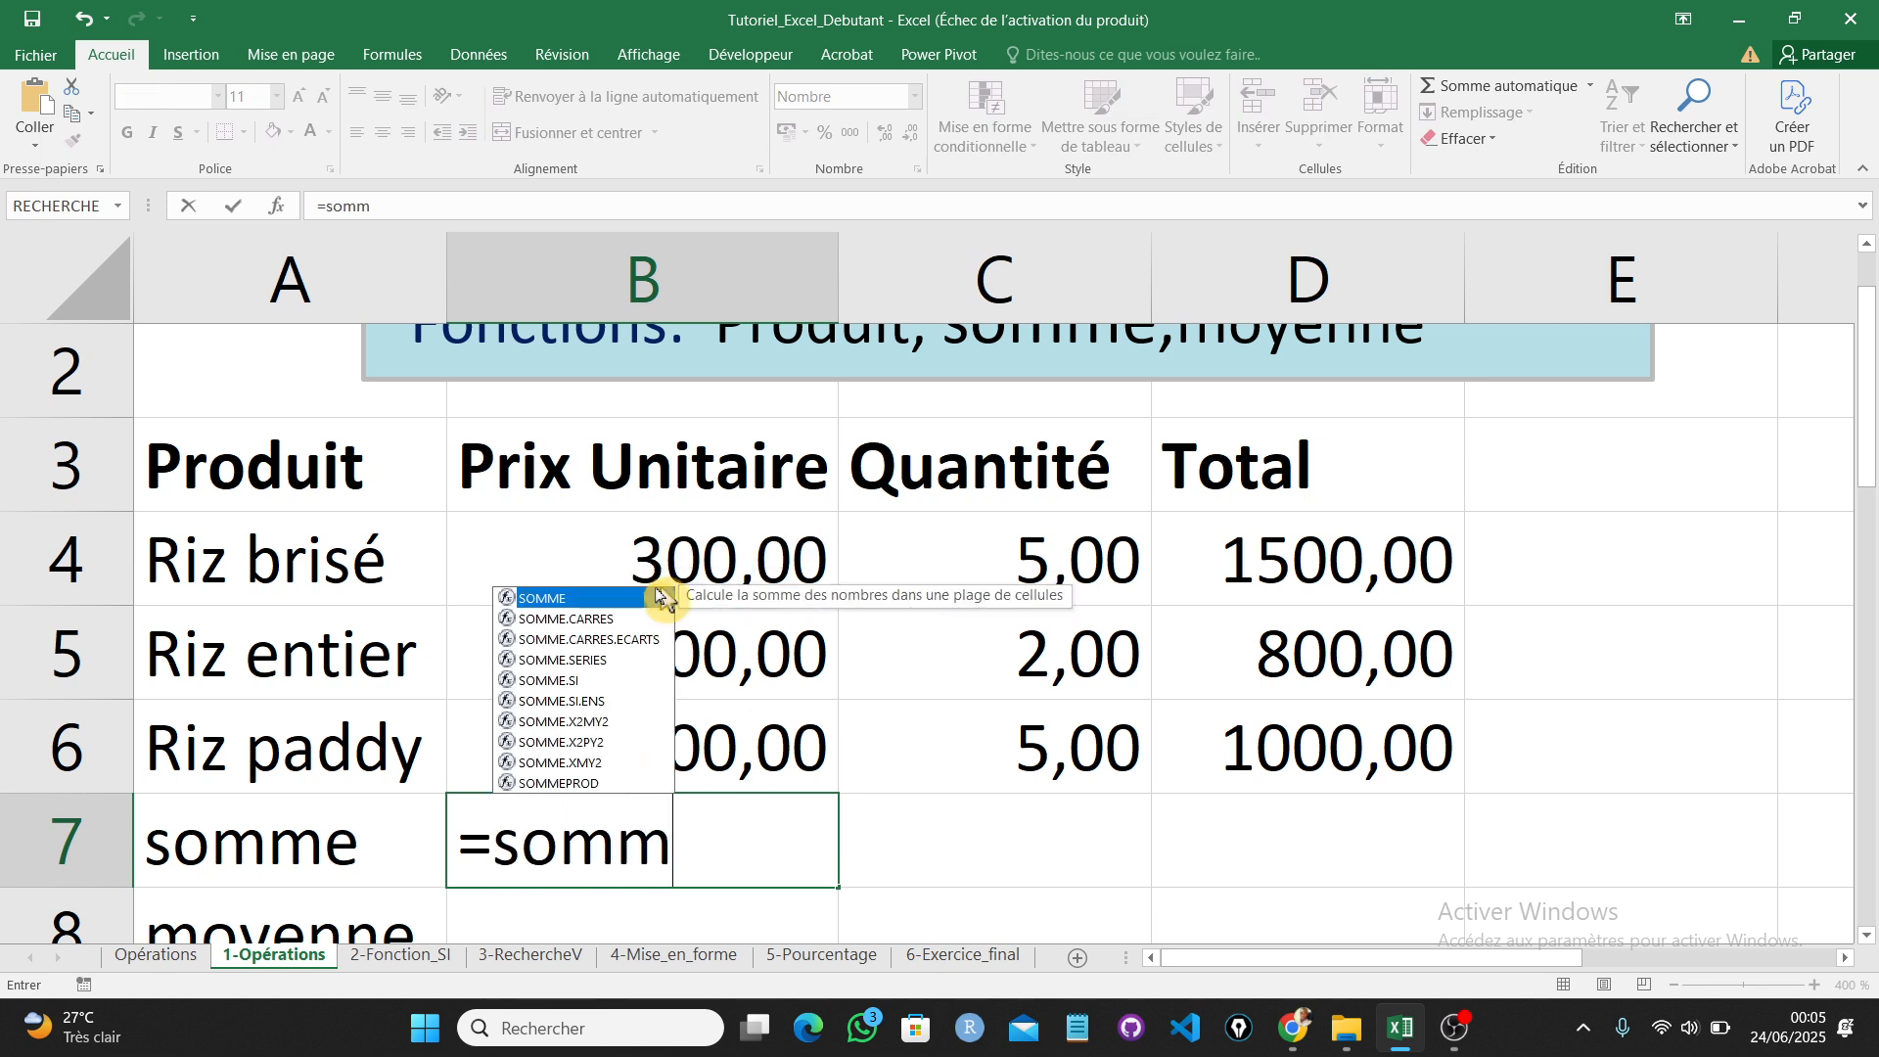
double_click(579, 600)
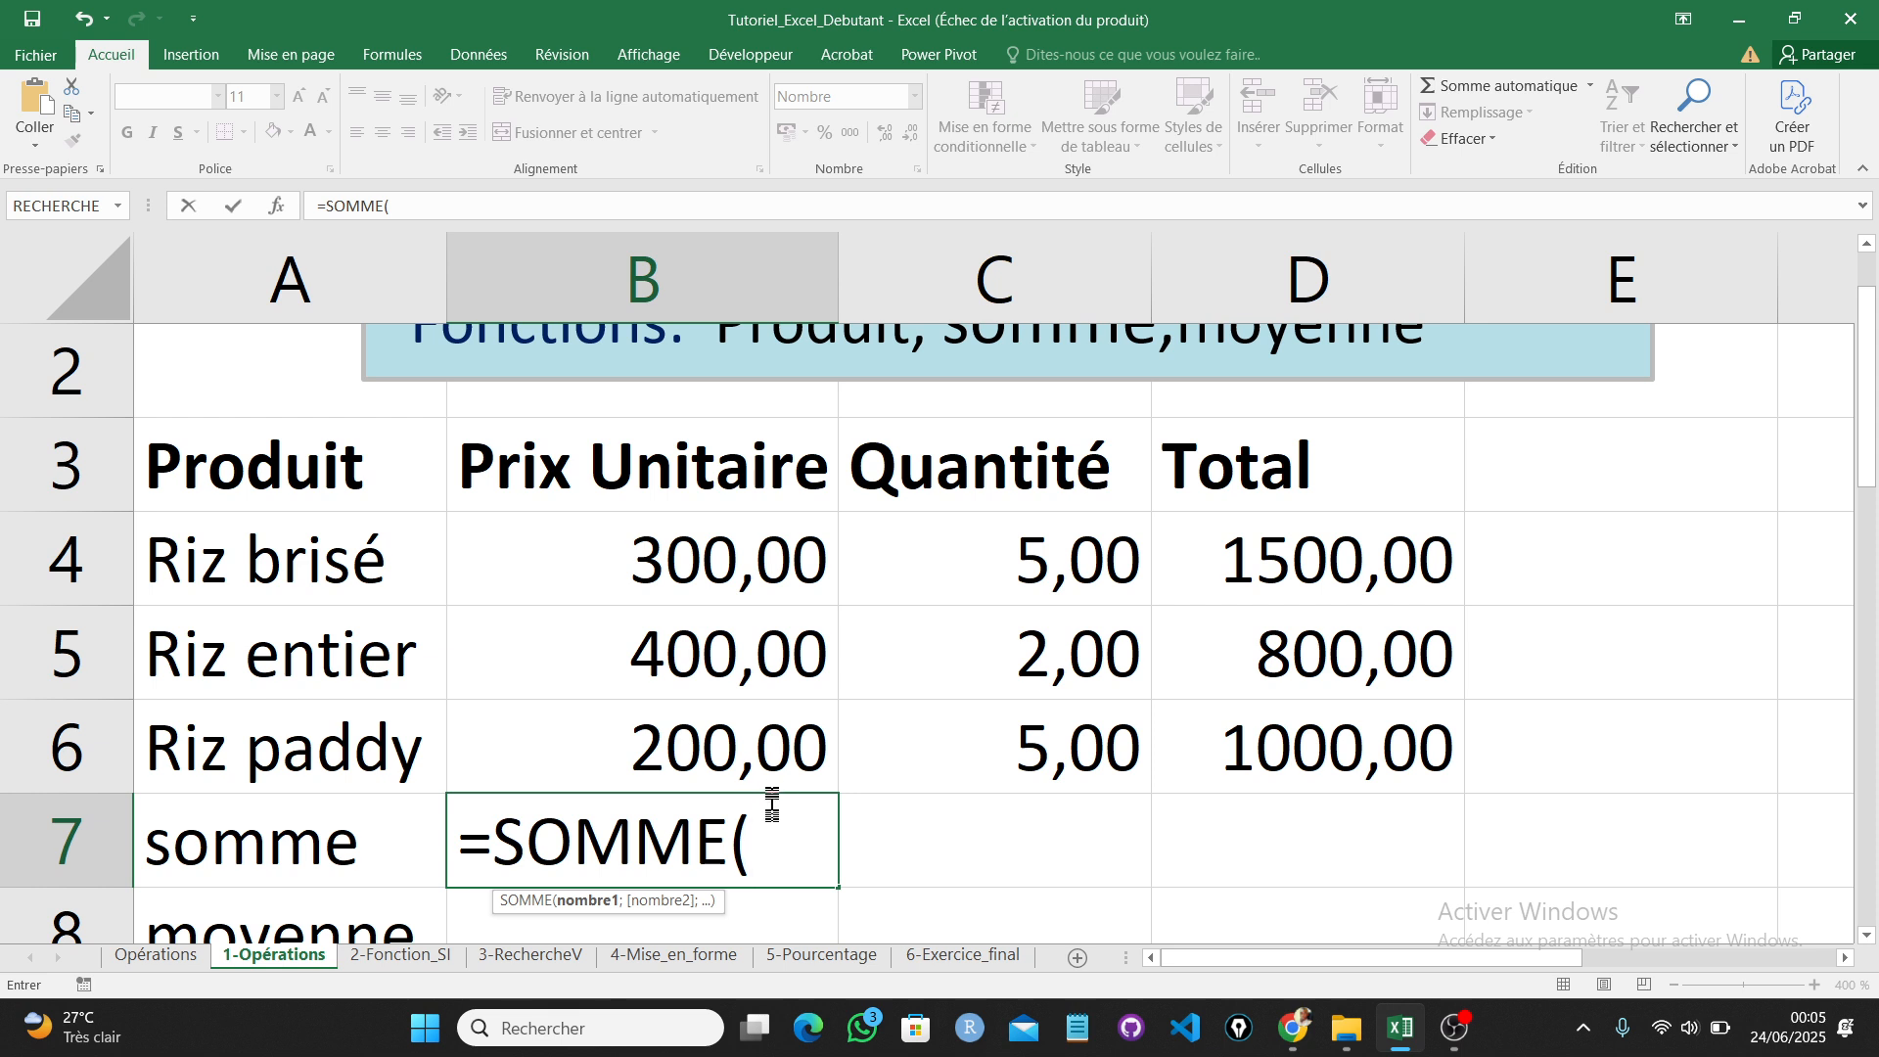
left_click(791, 568)
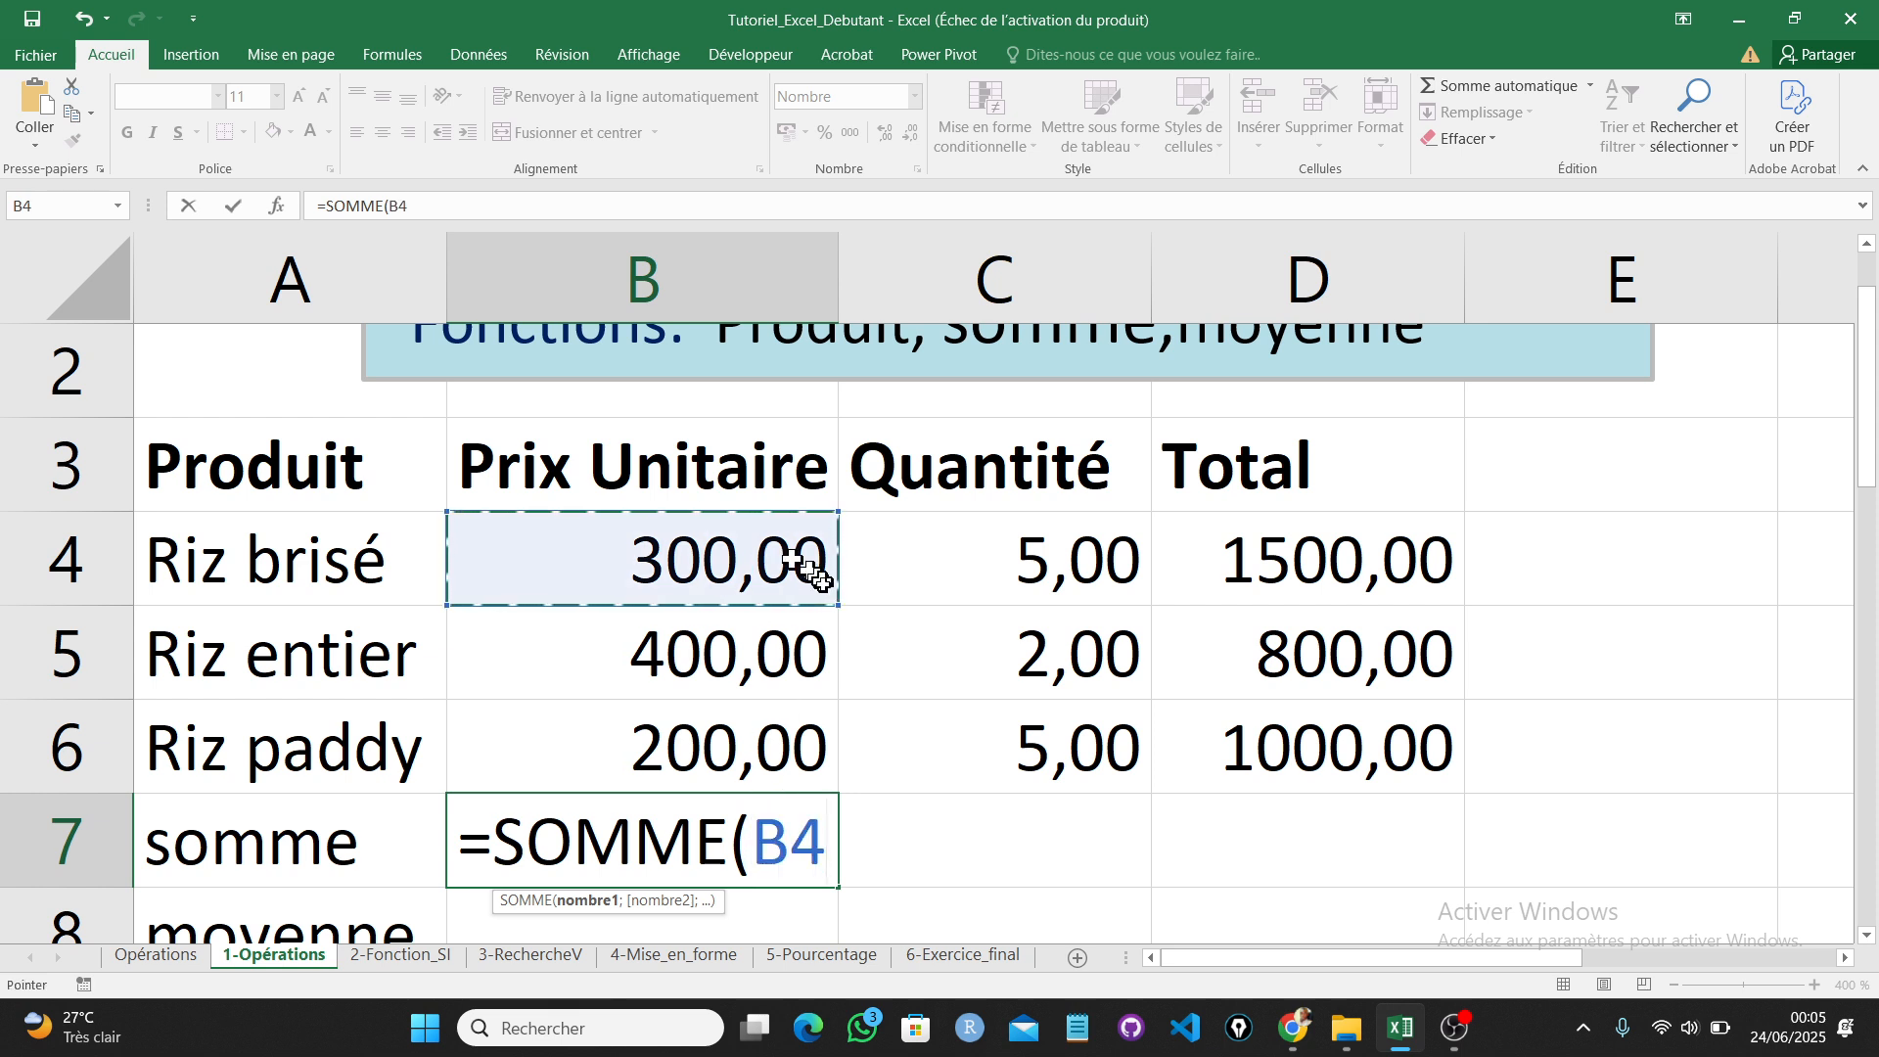
left_click_drag(836, 607, 834, 761)
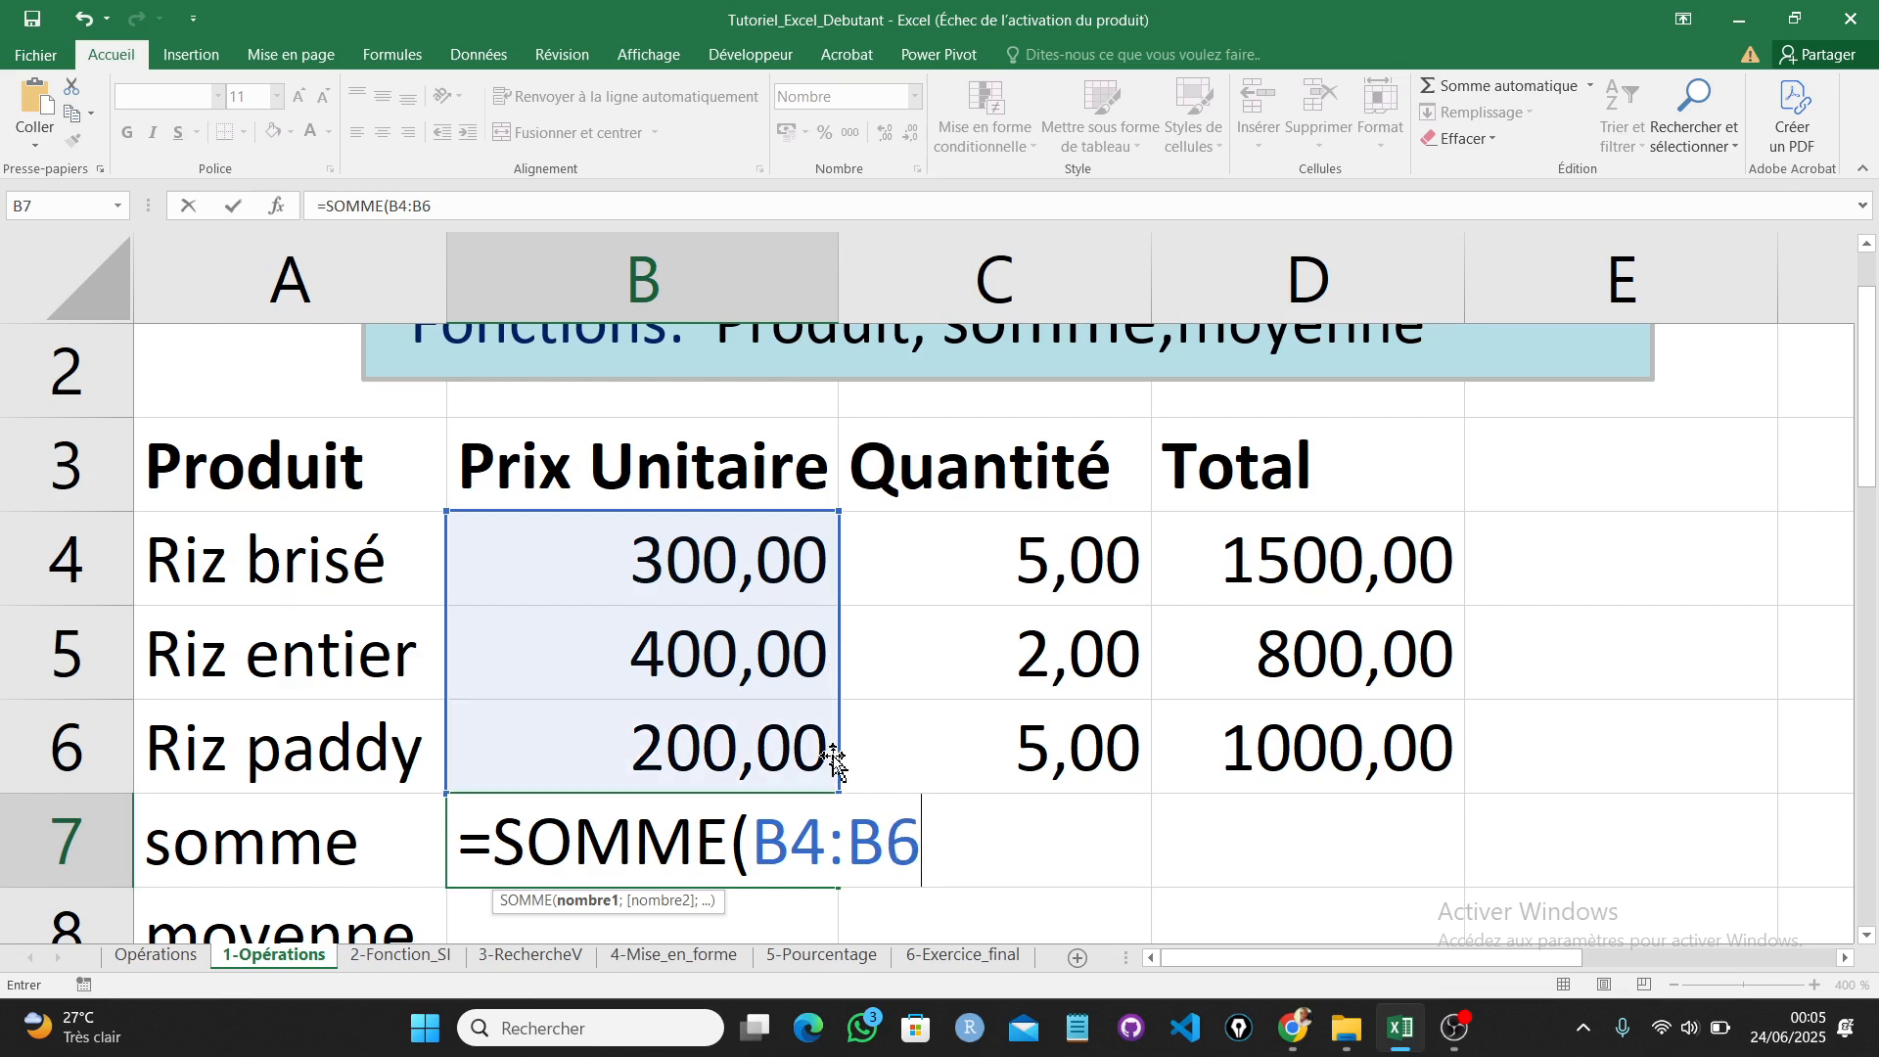
type(")")
key("Return")
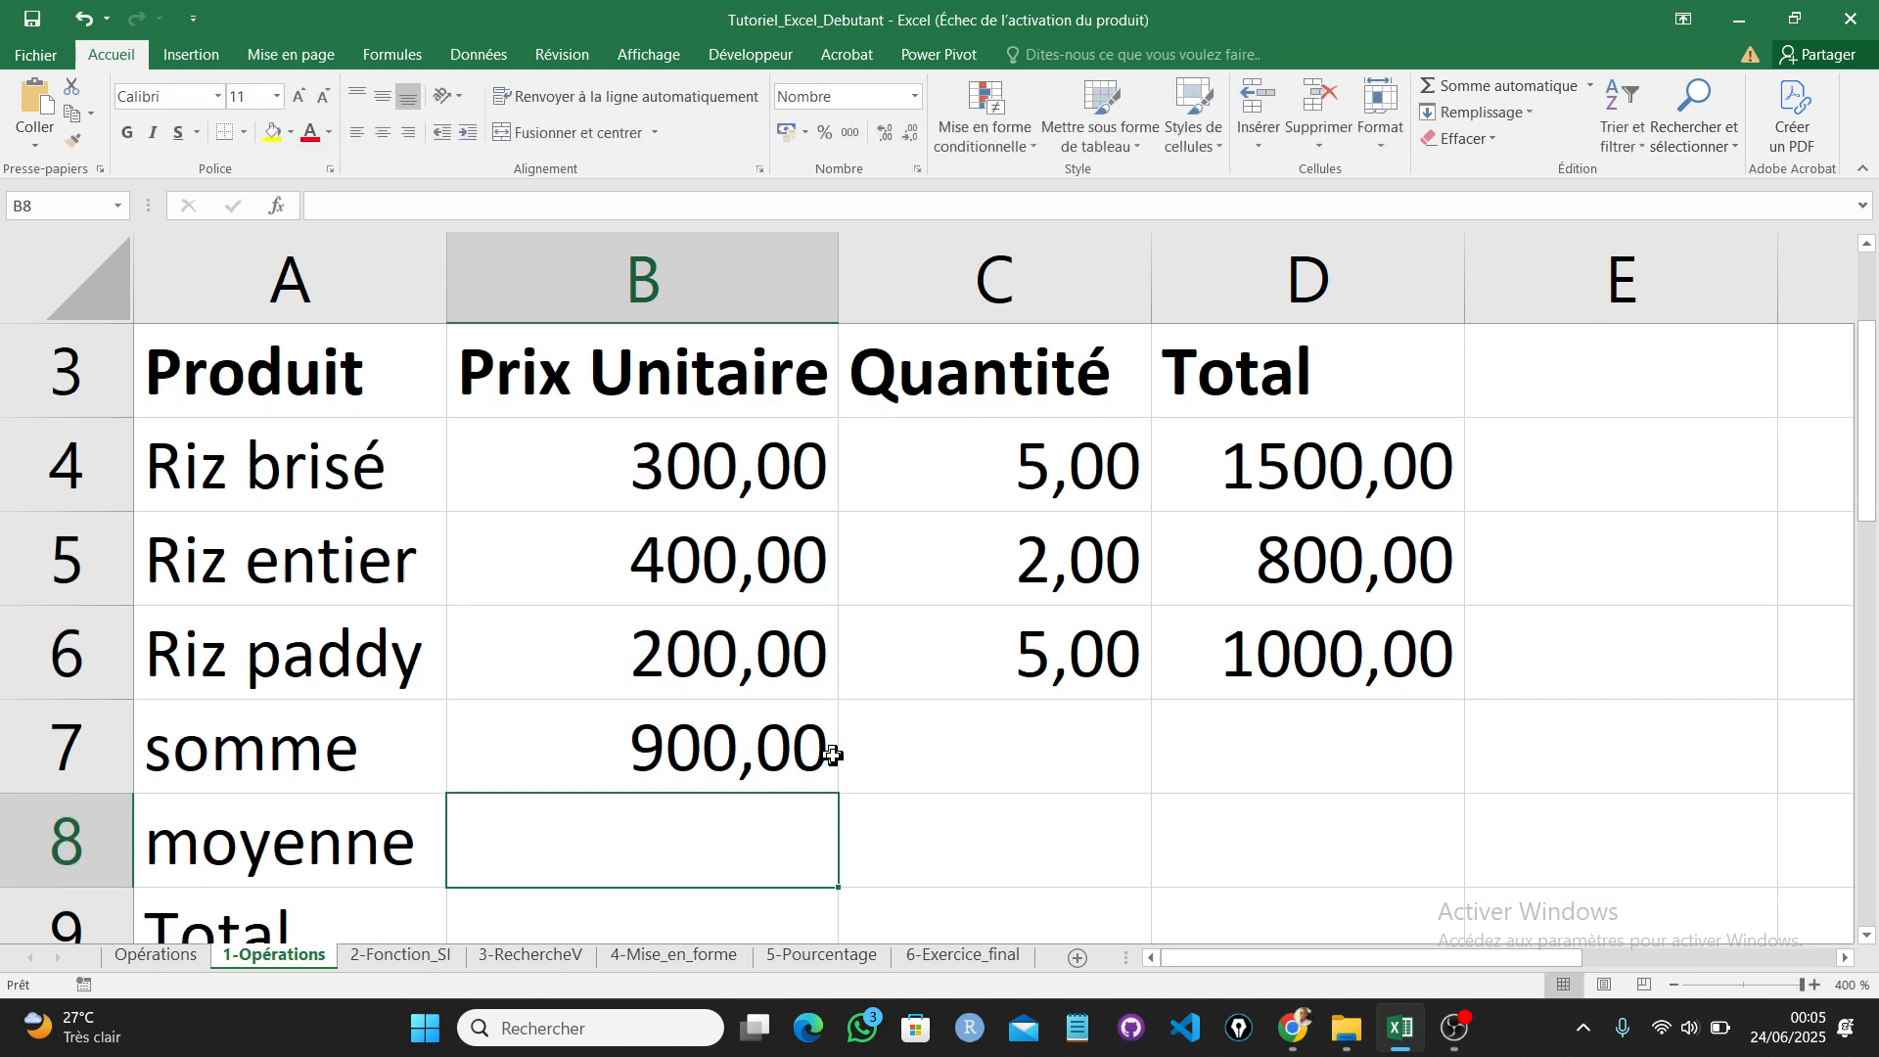
Step: Fill the sum formula from B7 across to D7 and check the copied formula in C7
left_click(779, 747)
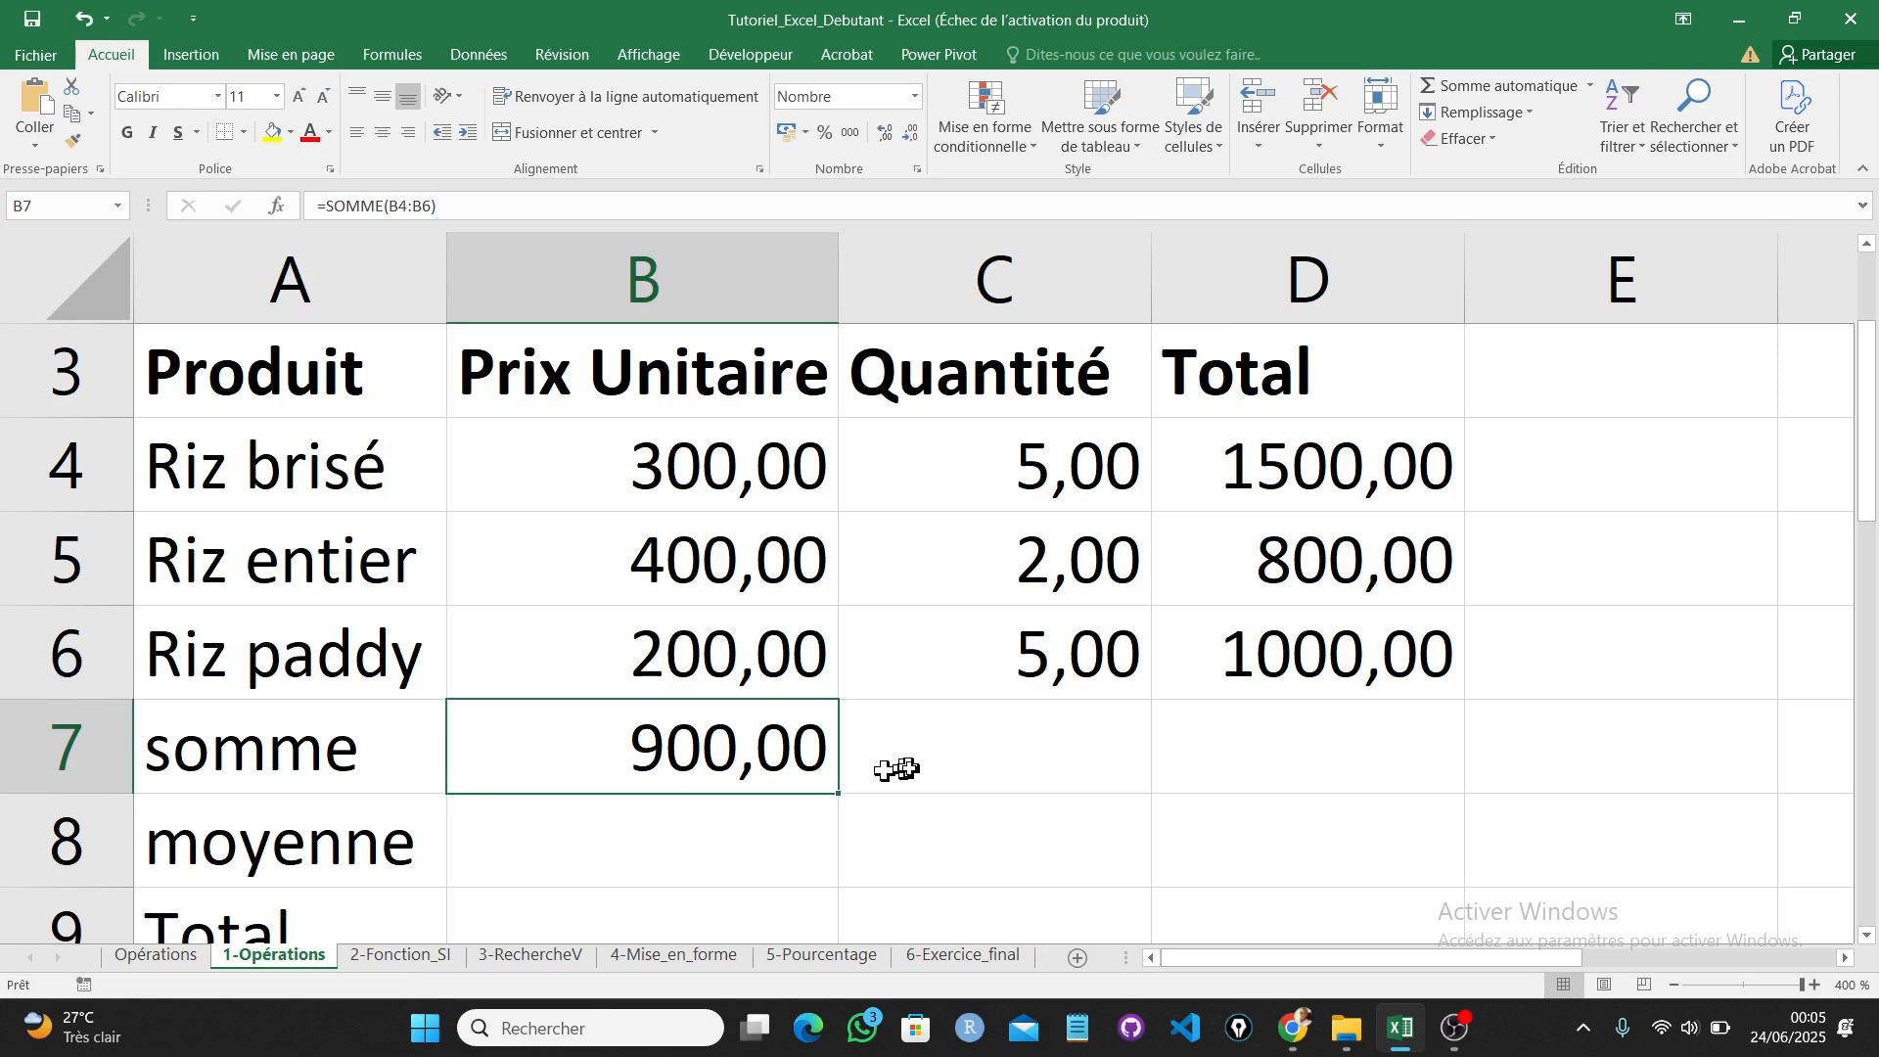
left_click_drag(839, 793, 1405, 780)
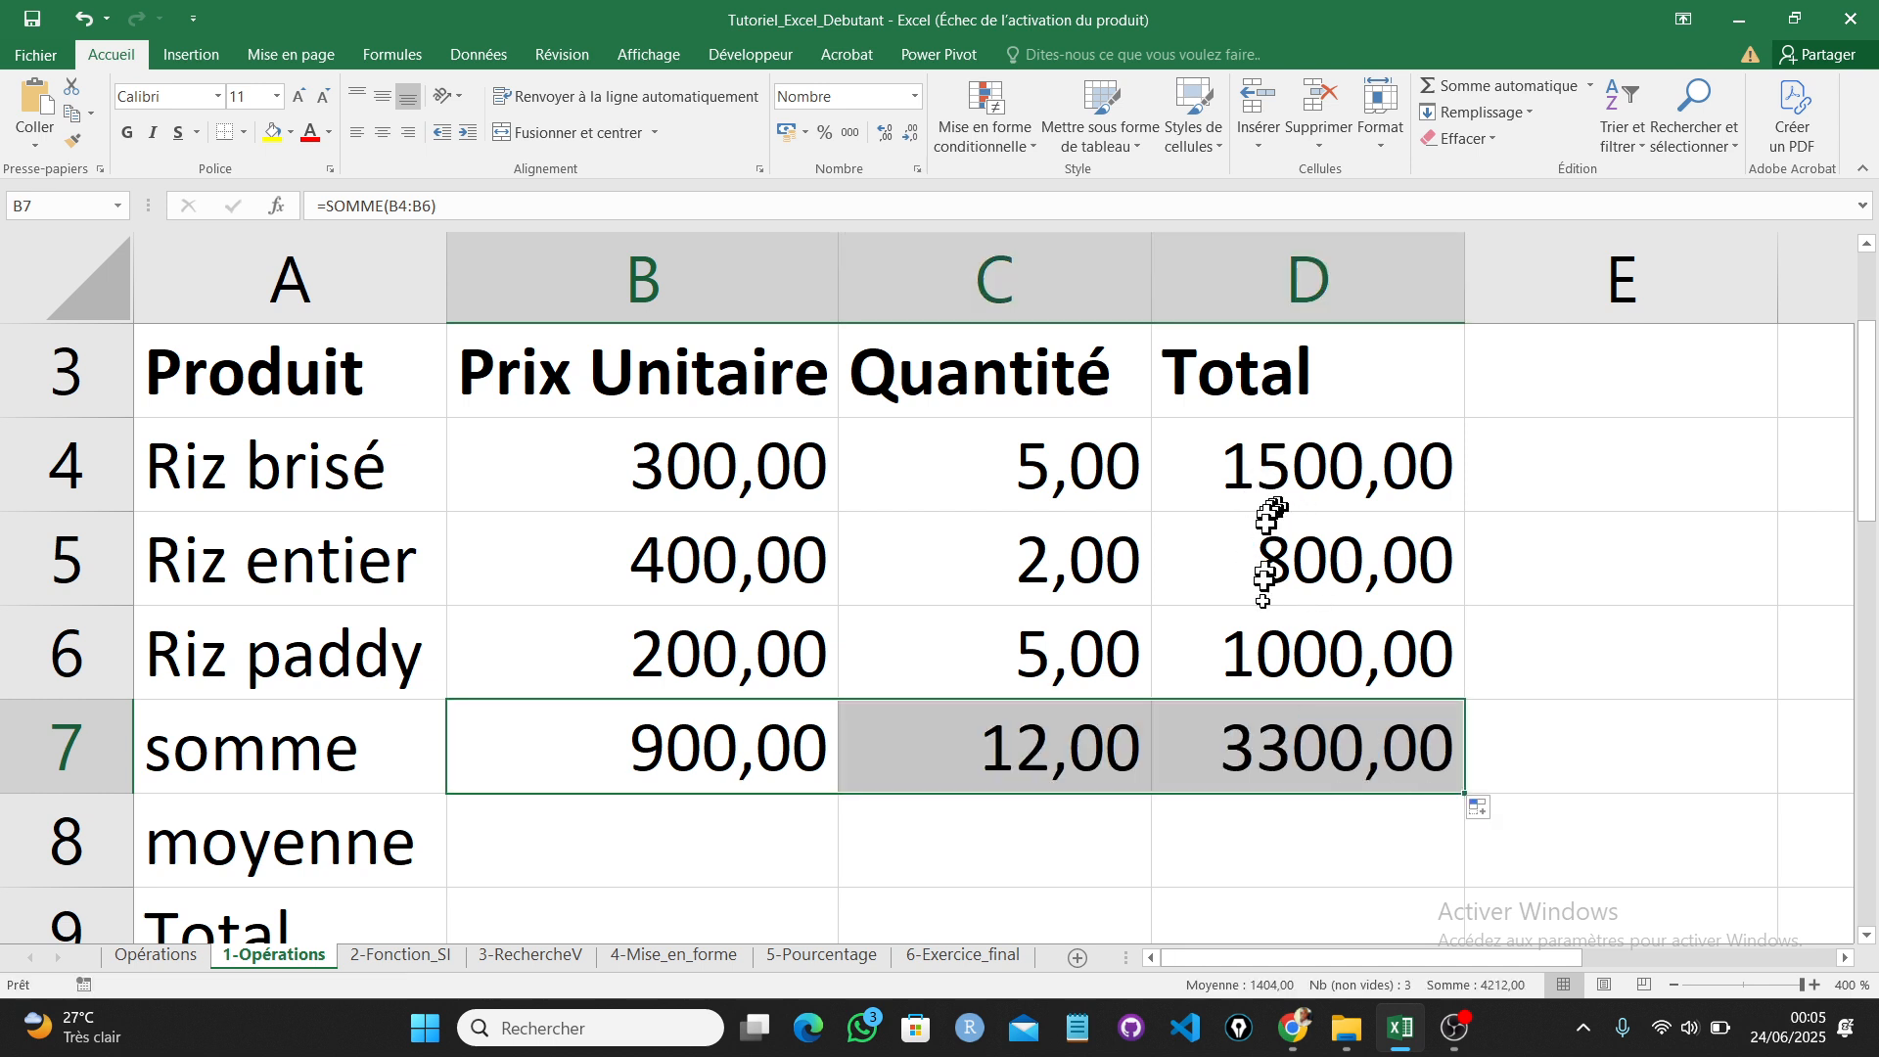
left_click(1094, 729)
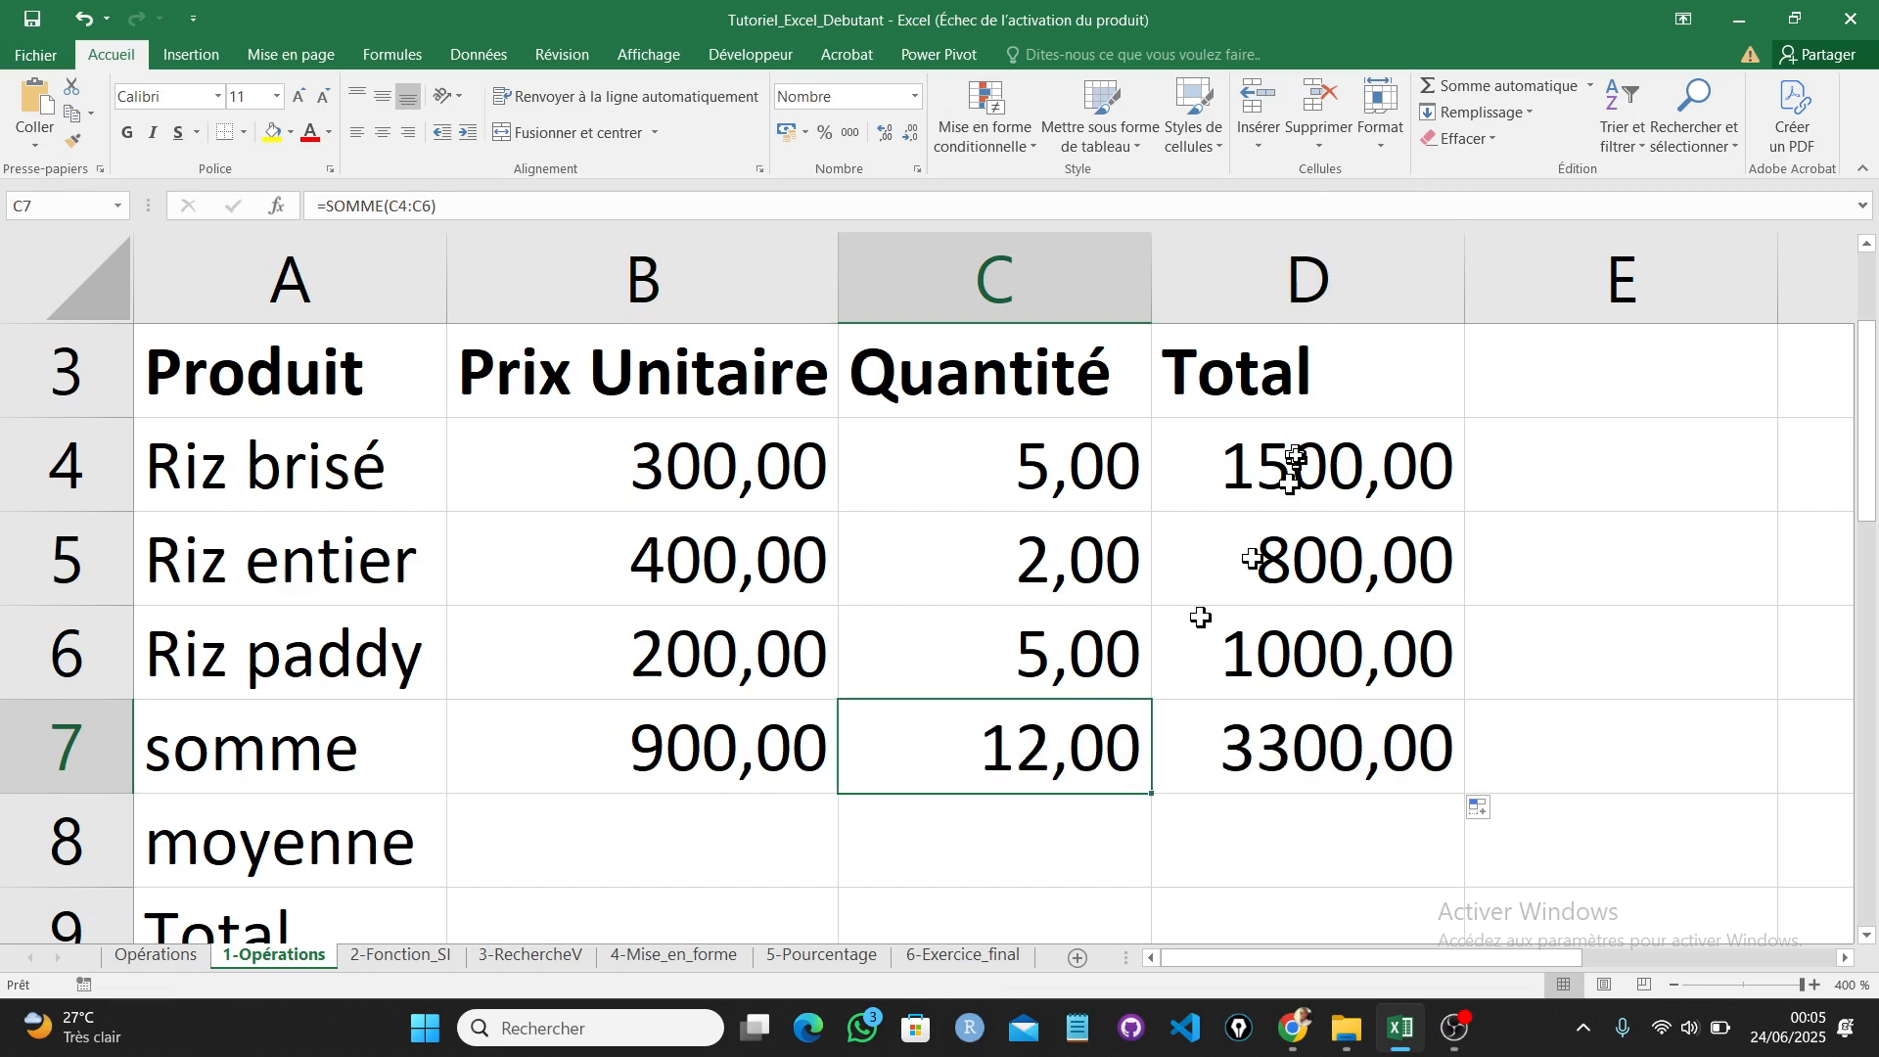
left_click(1555, 583)
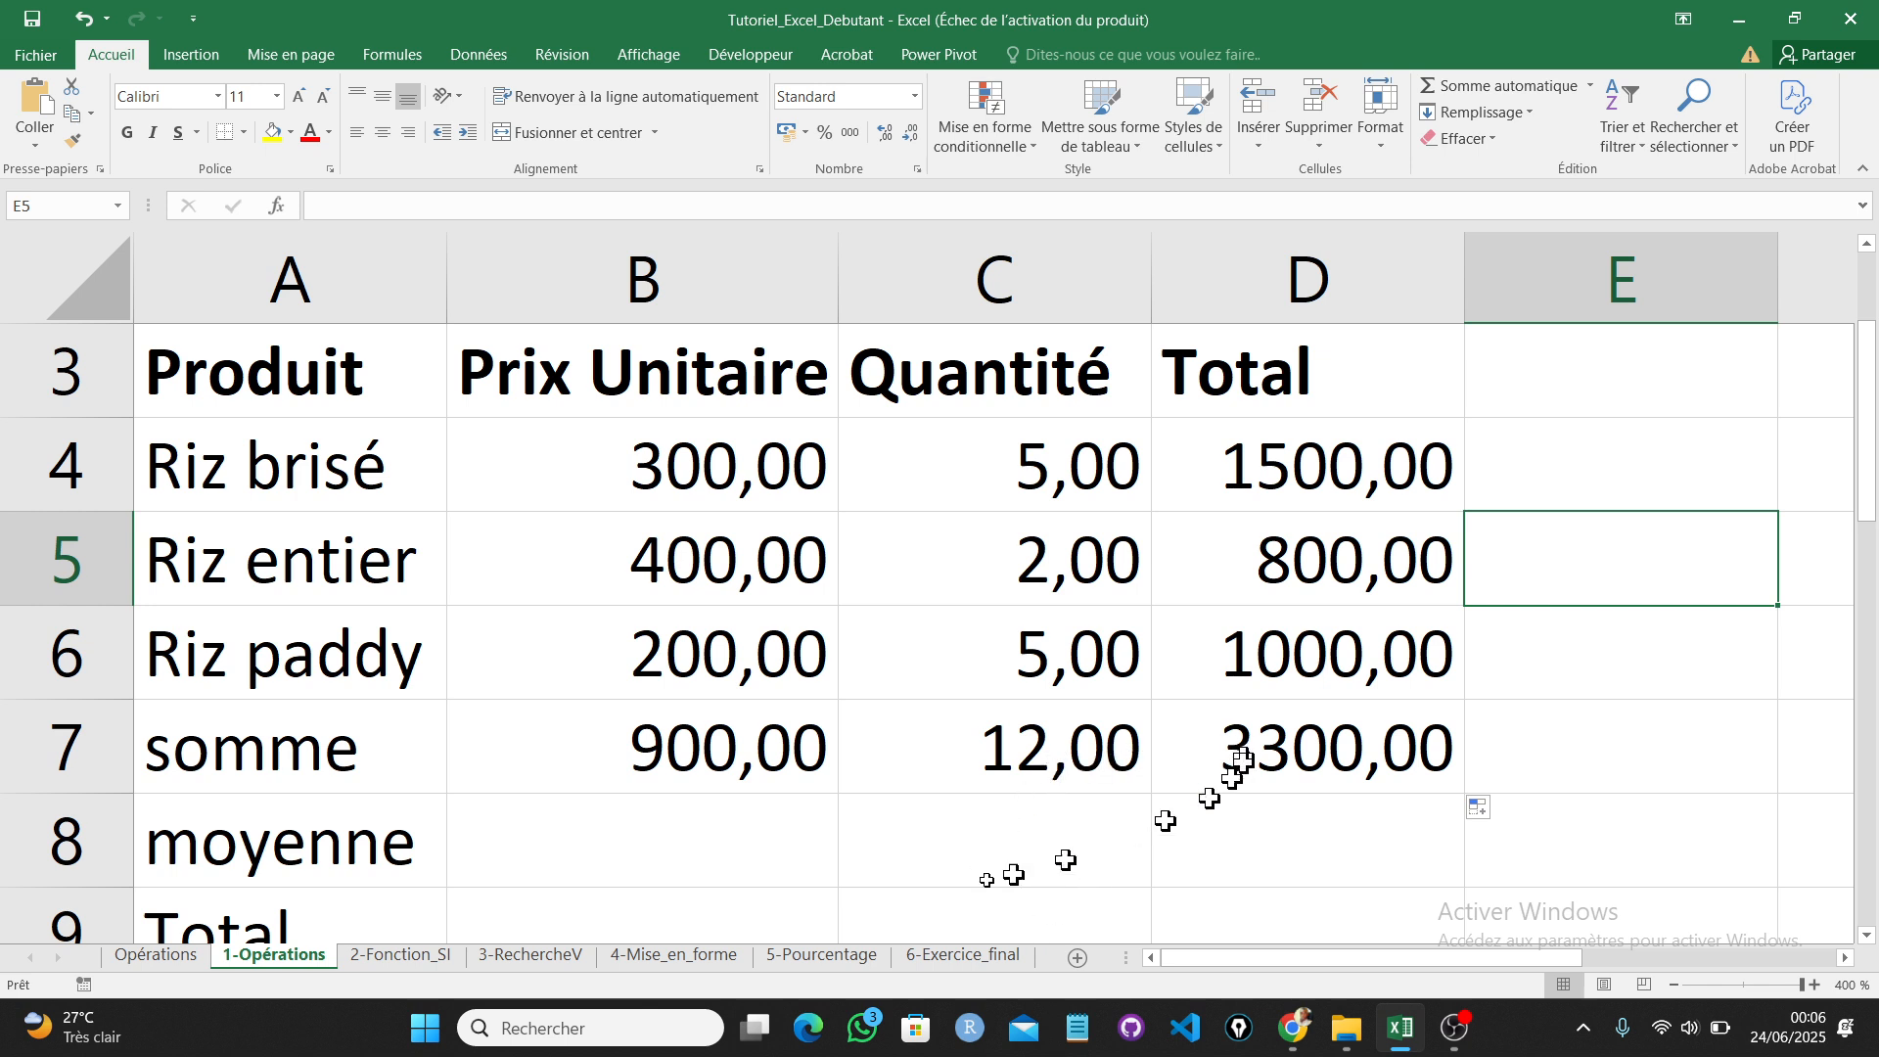
Step: Average the unit prices in B8 with the formula =MOYENNE(B4:B6)
left_click(685, 856)
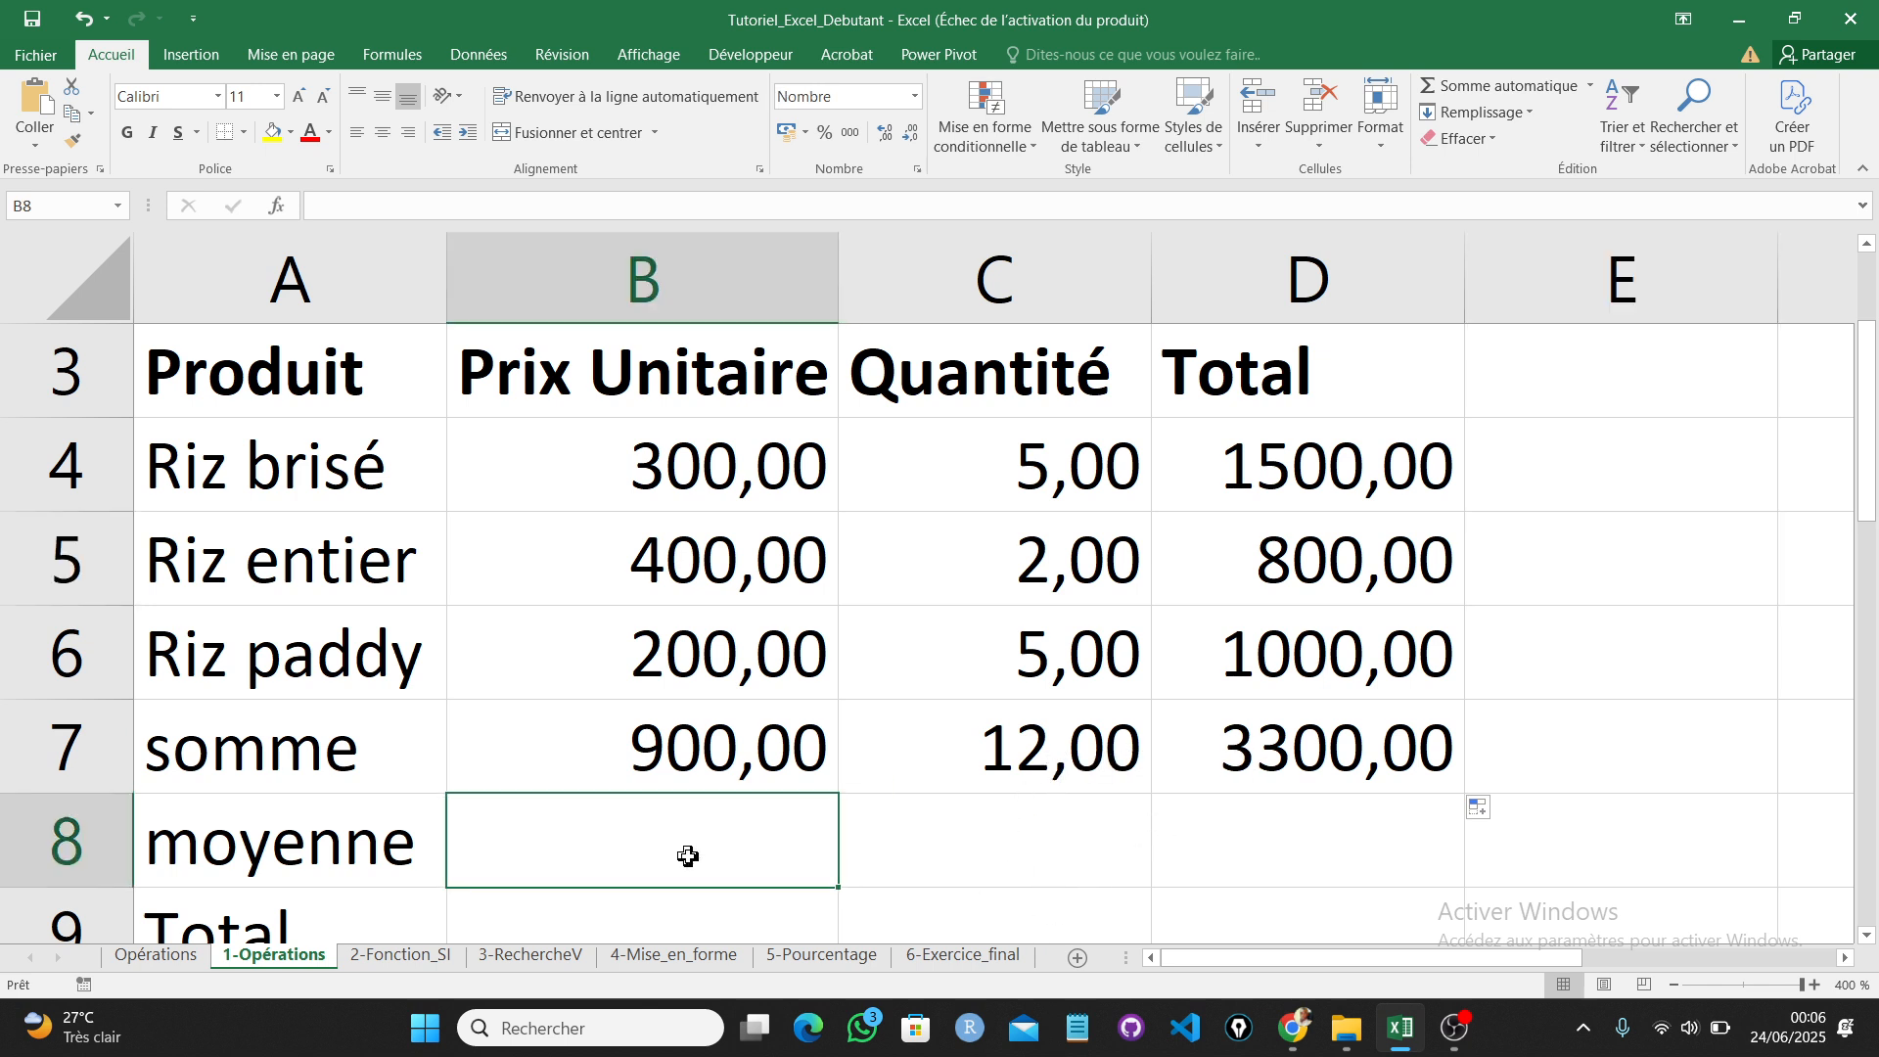
type("=")
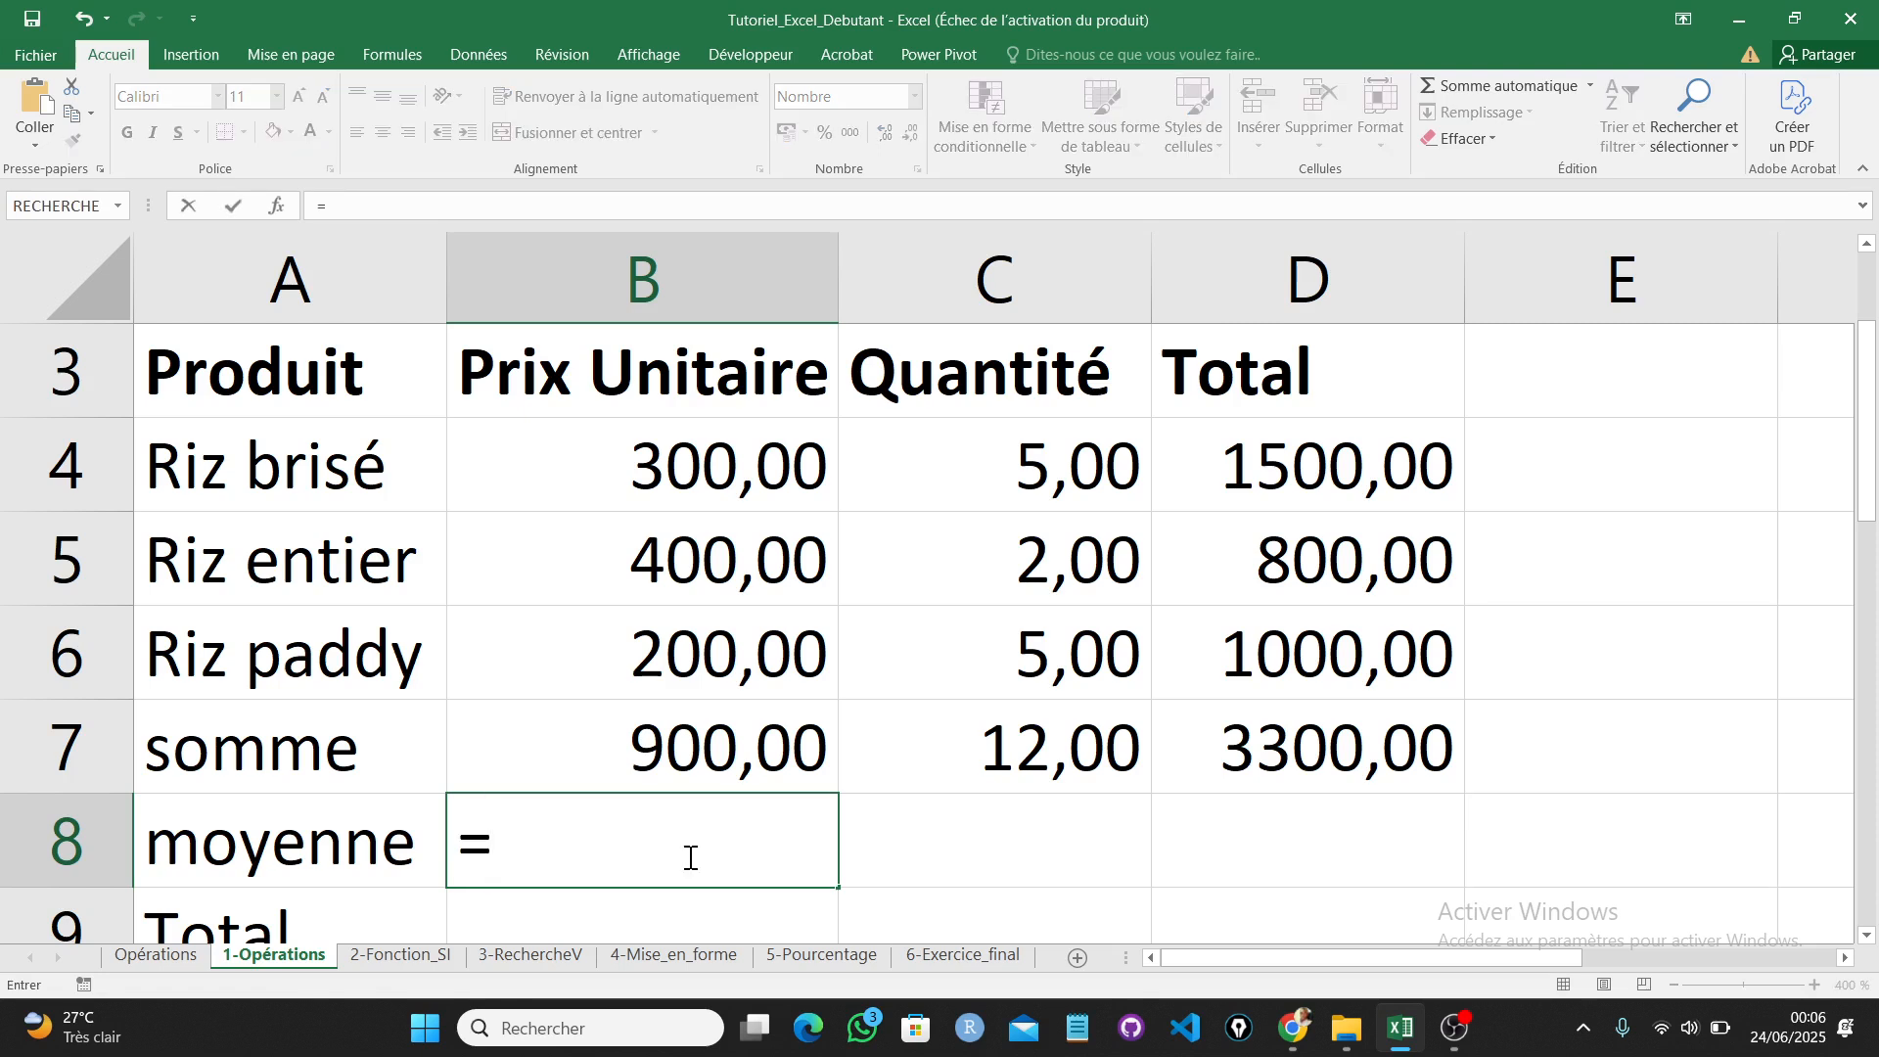
type("moye")
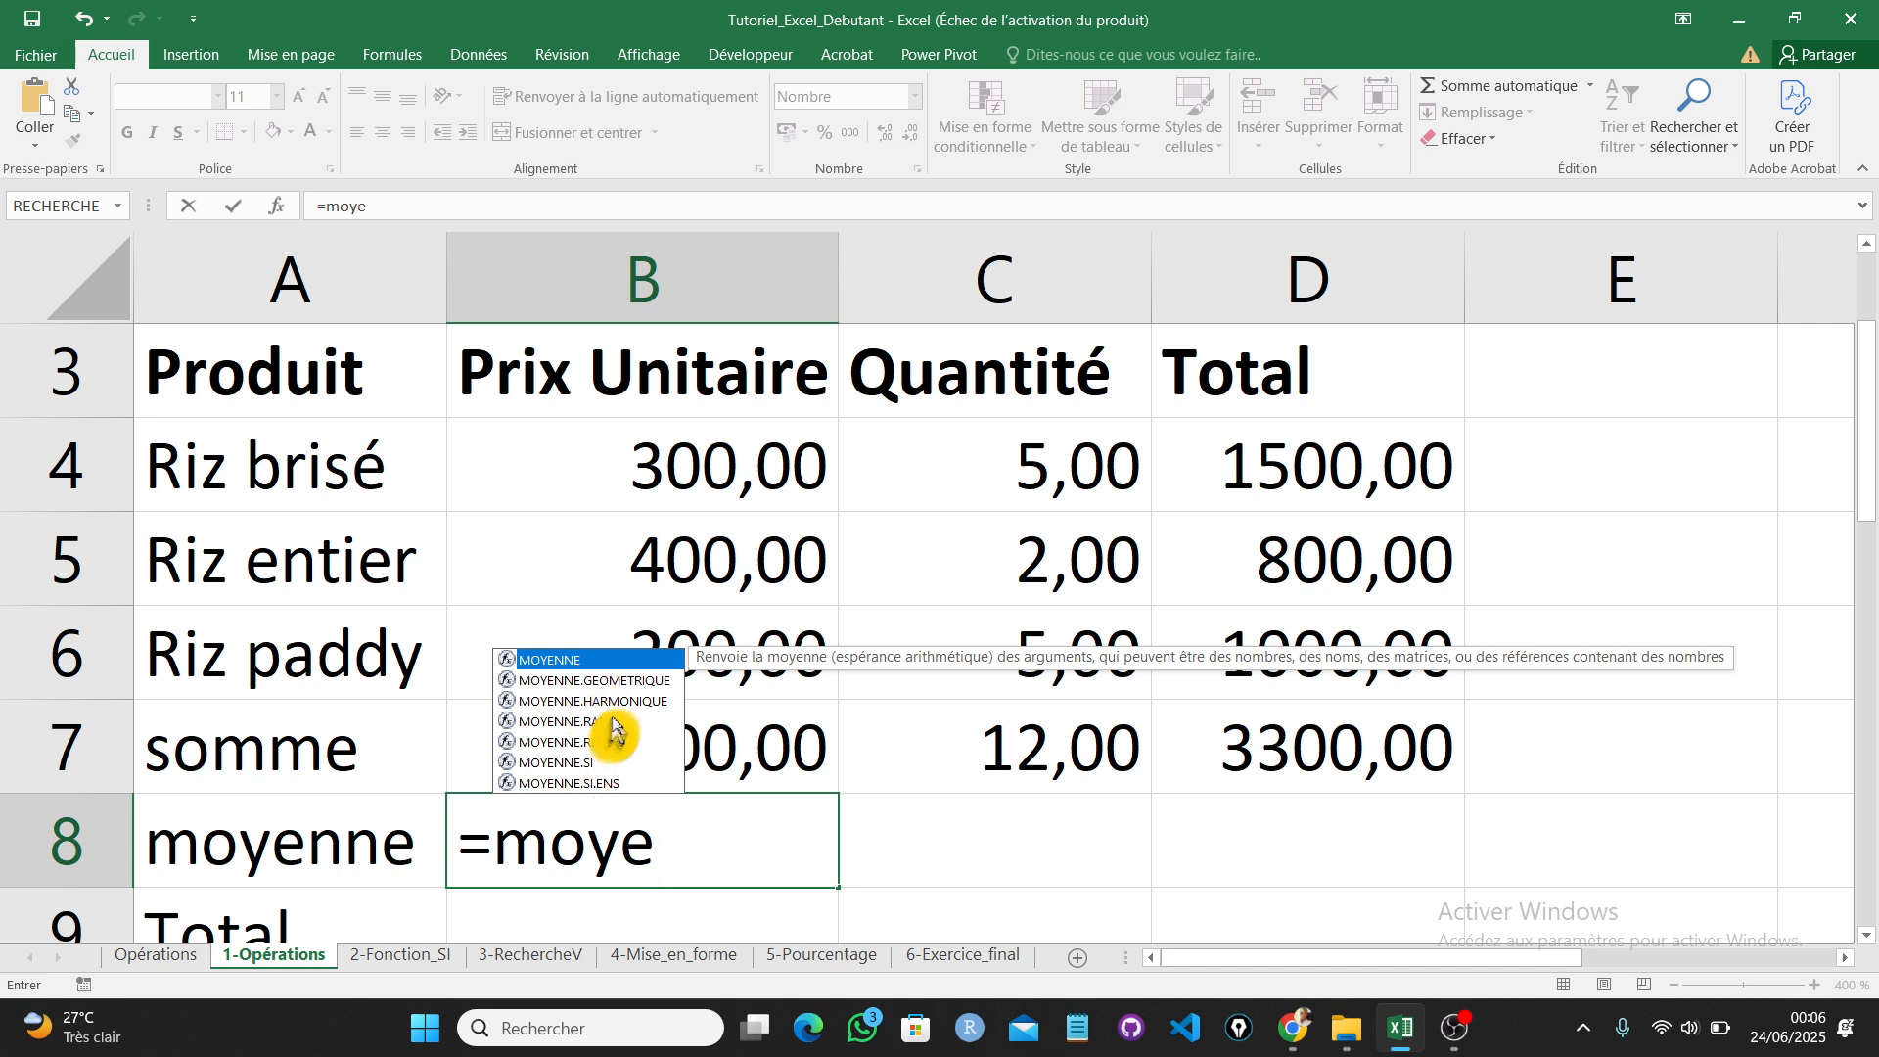
double_click(595, 659)
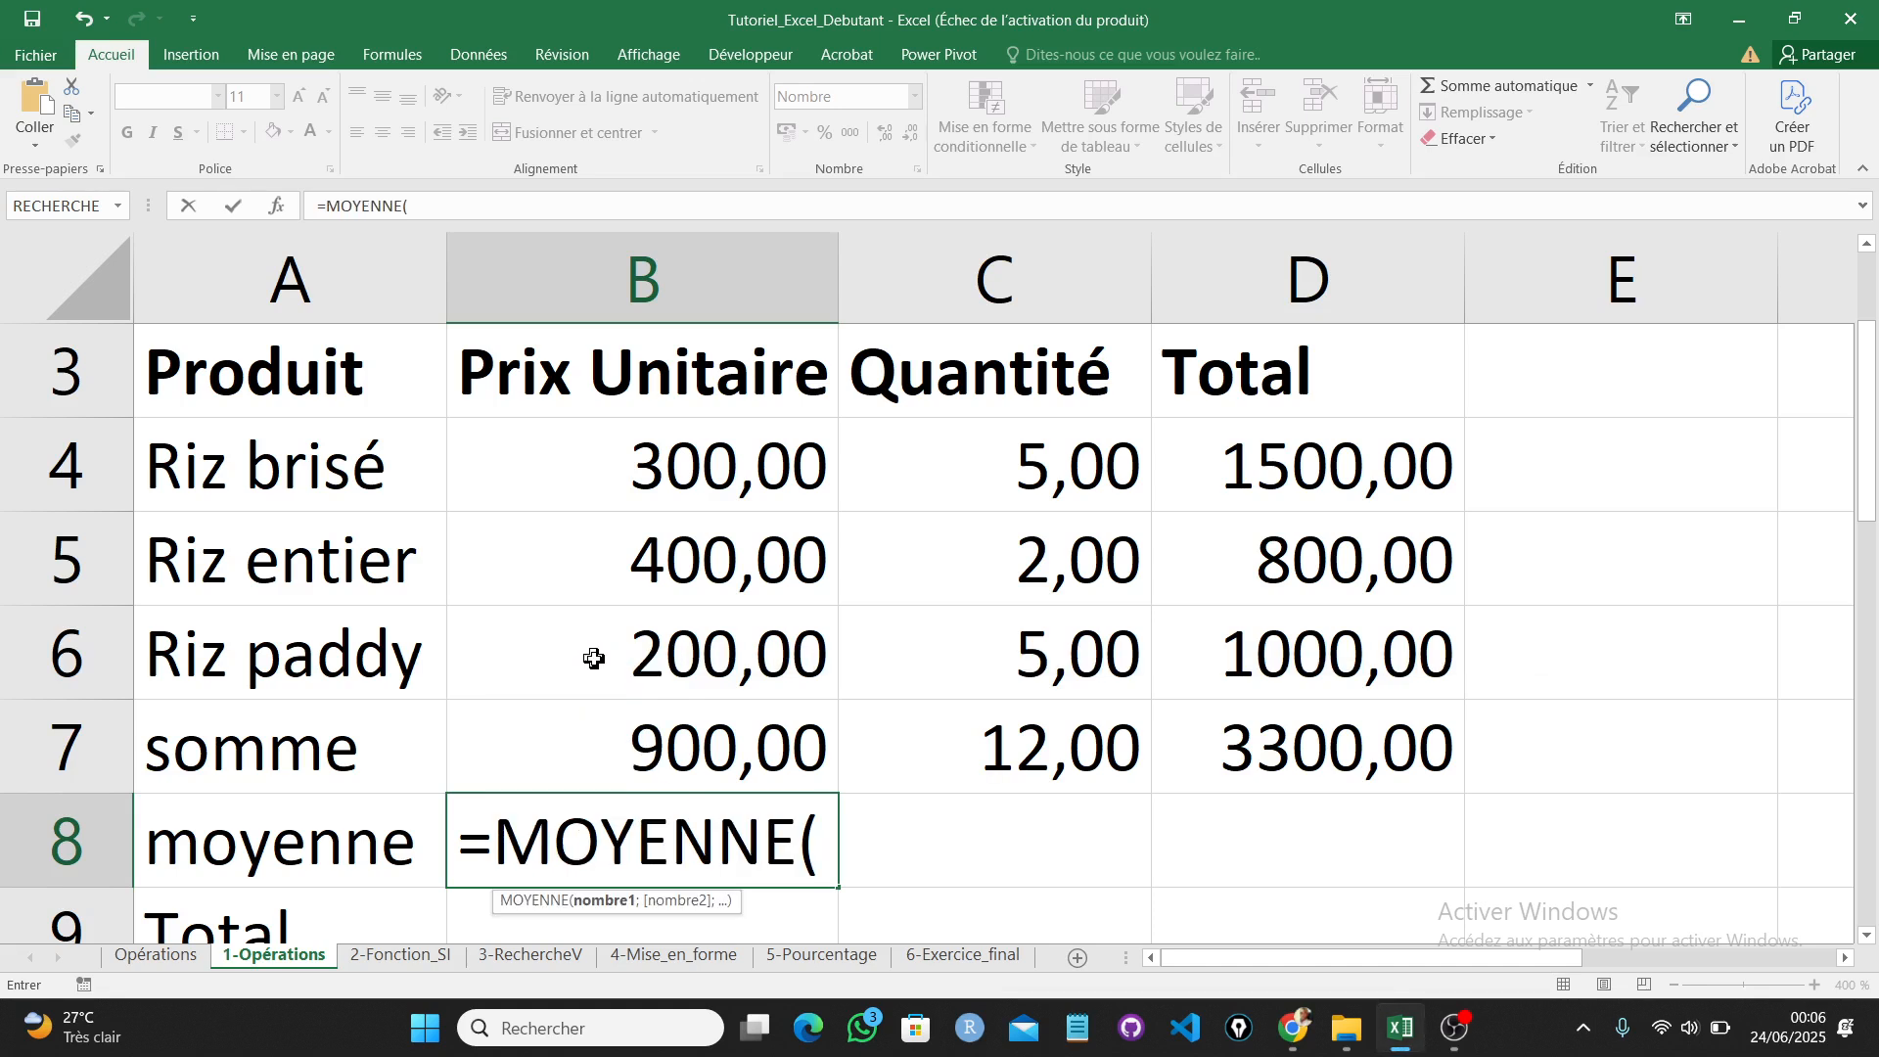
left_click(694, 467)
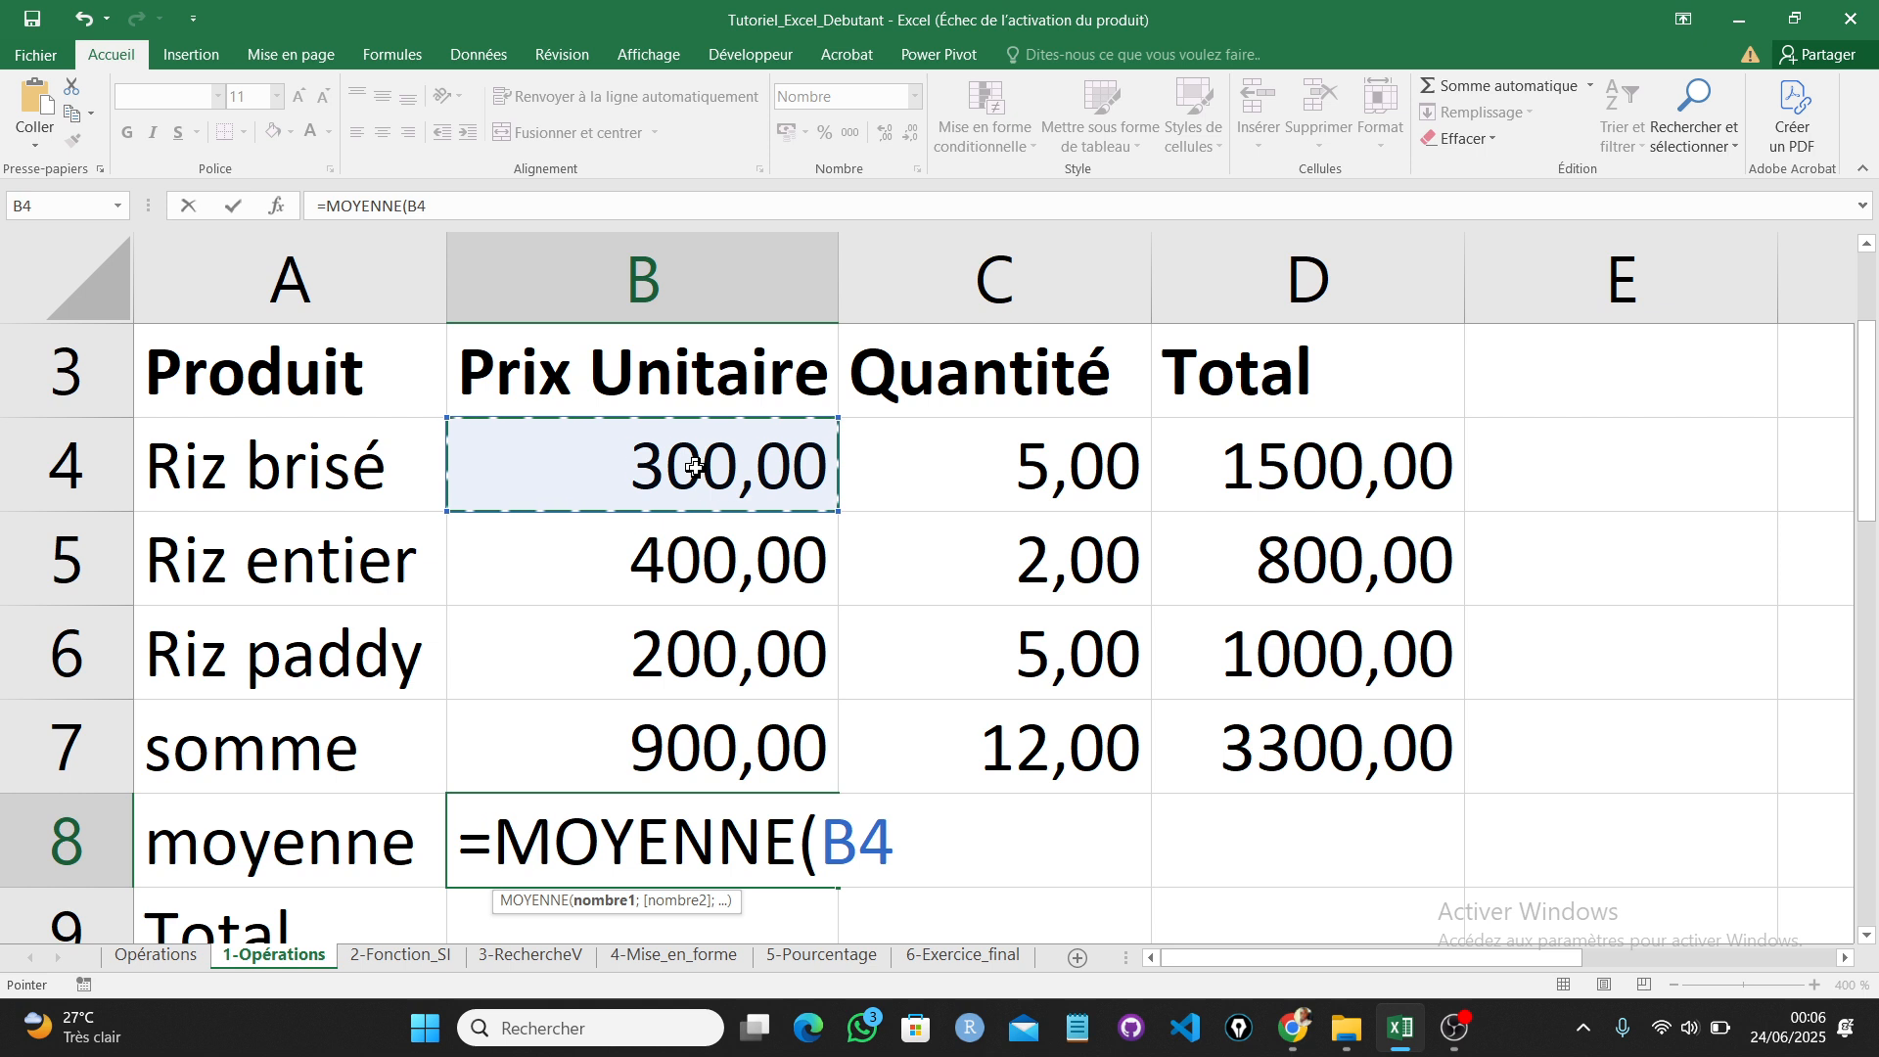
left_click_drag(836, 515, 827, 664)
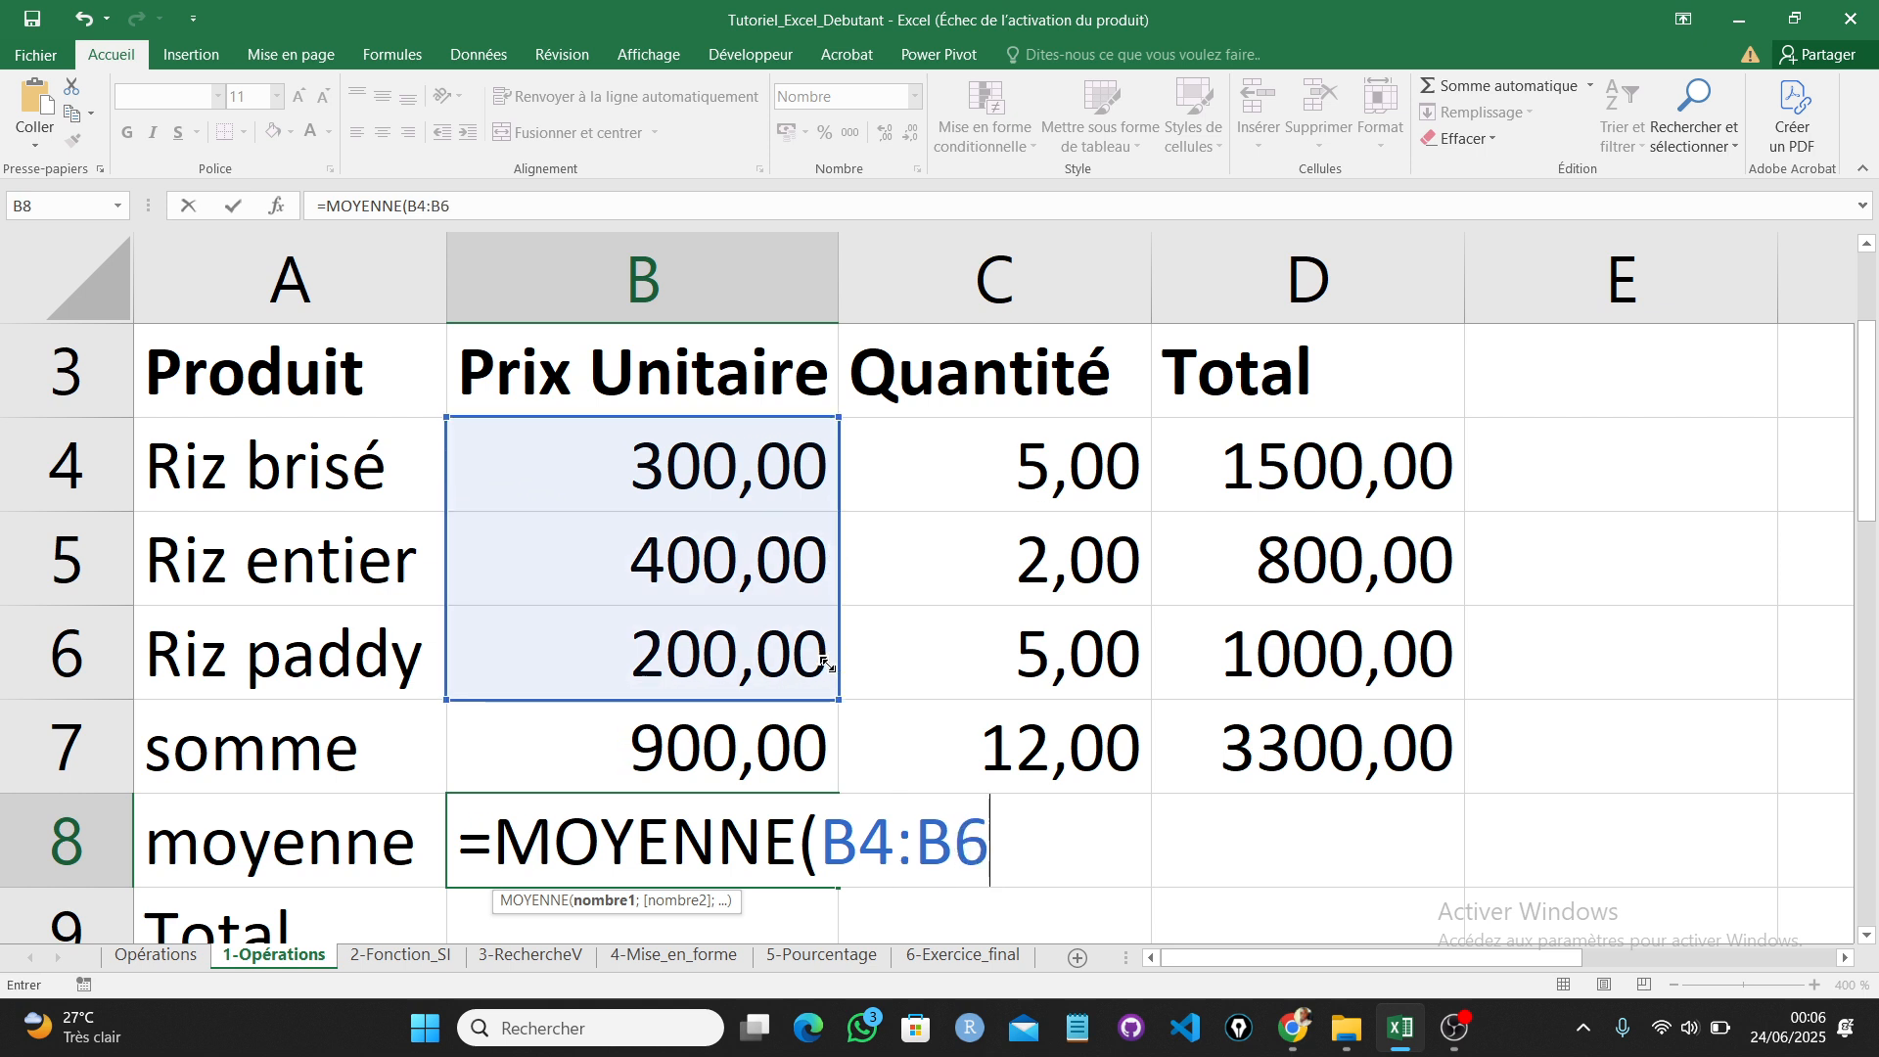
type(")")
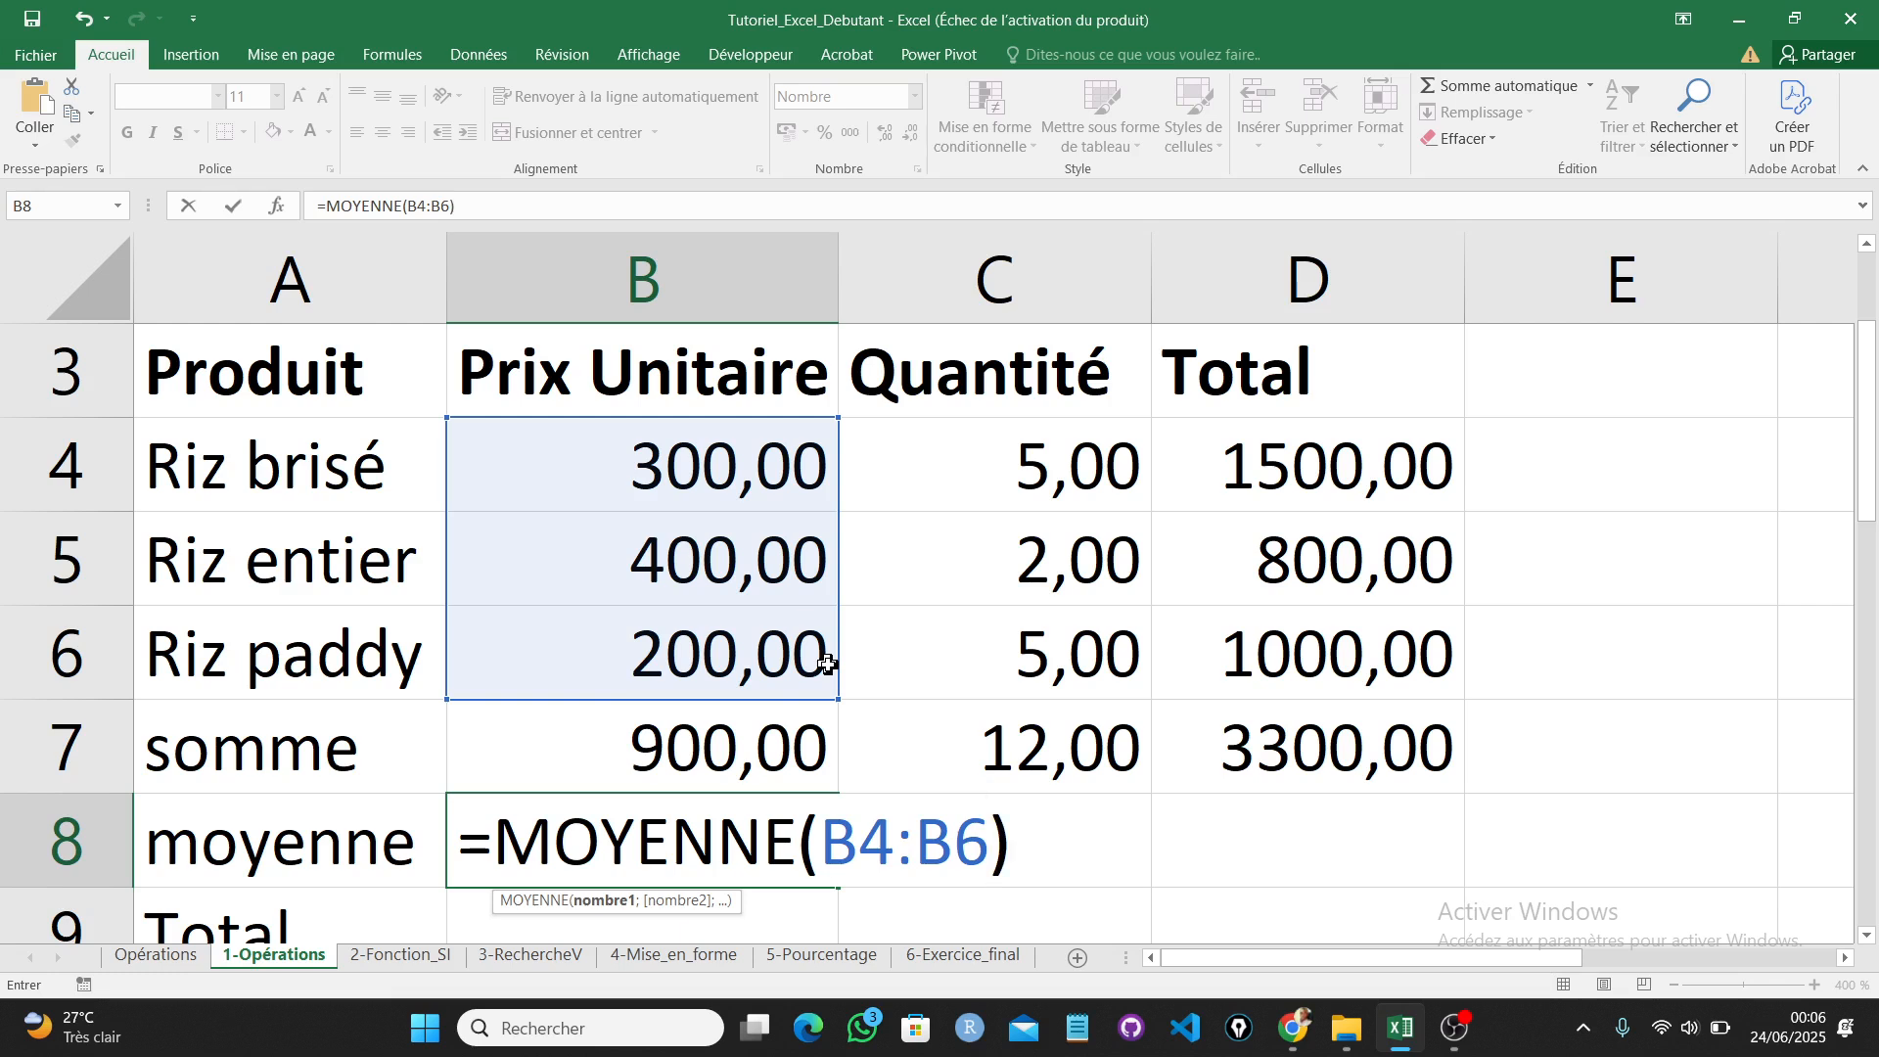
key("Return")
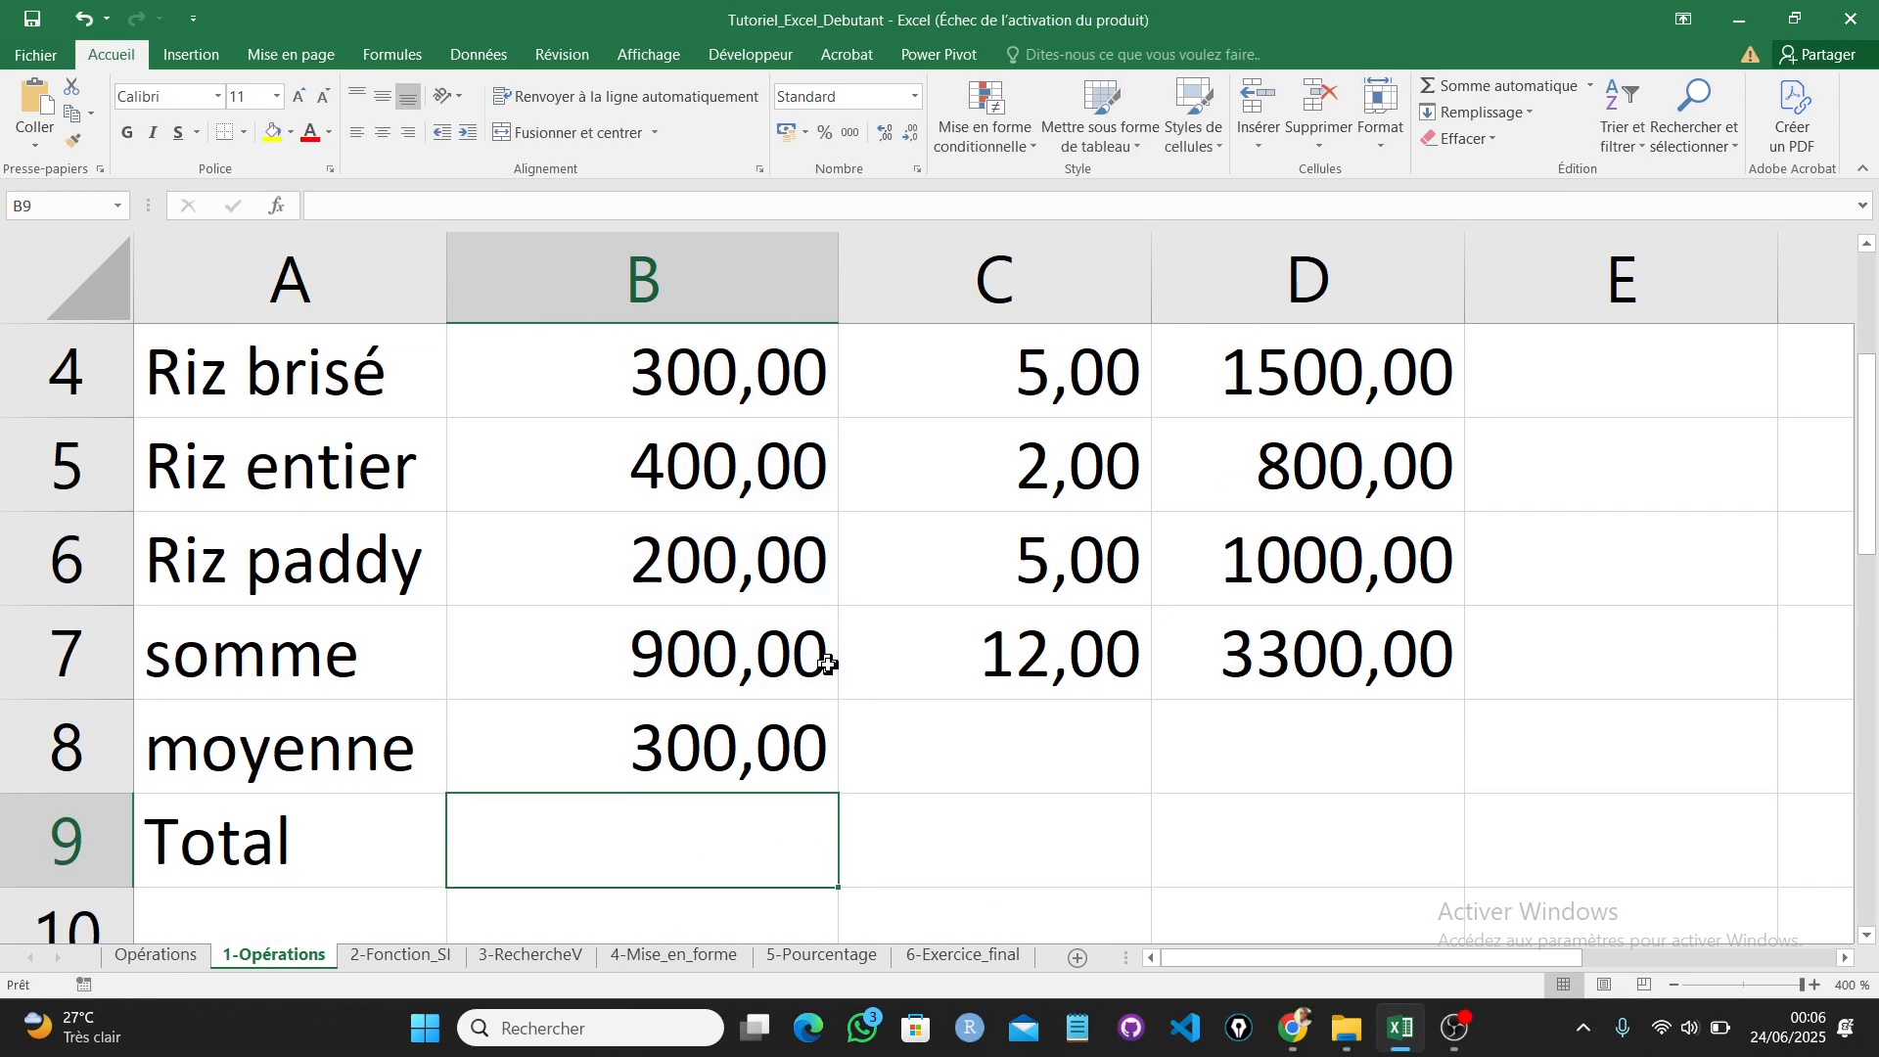
Step: Fill the average formula from B8 across the Quantité and Total columns to D8
left_click(755, 732)
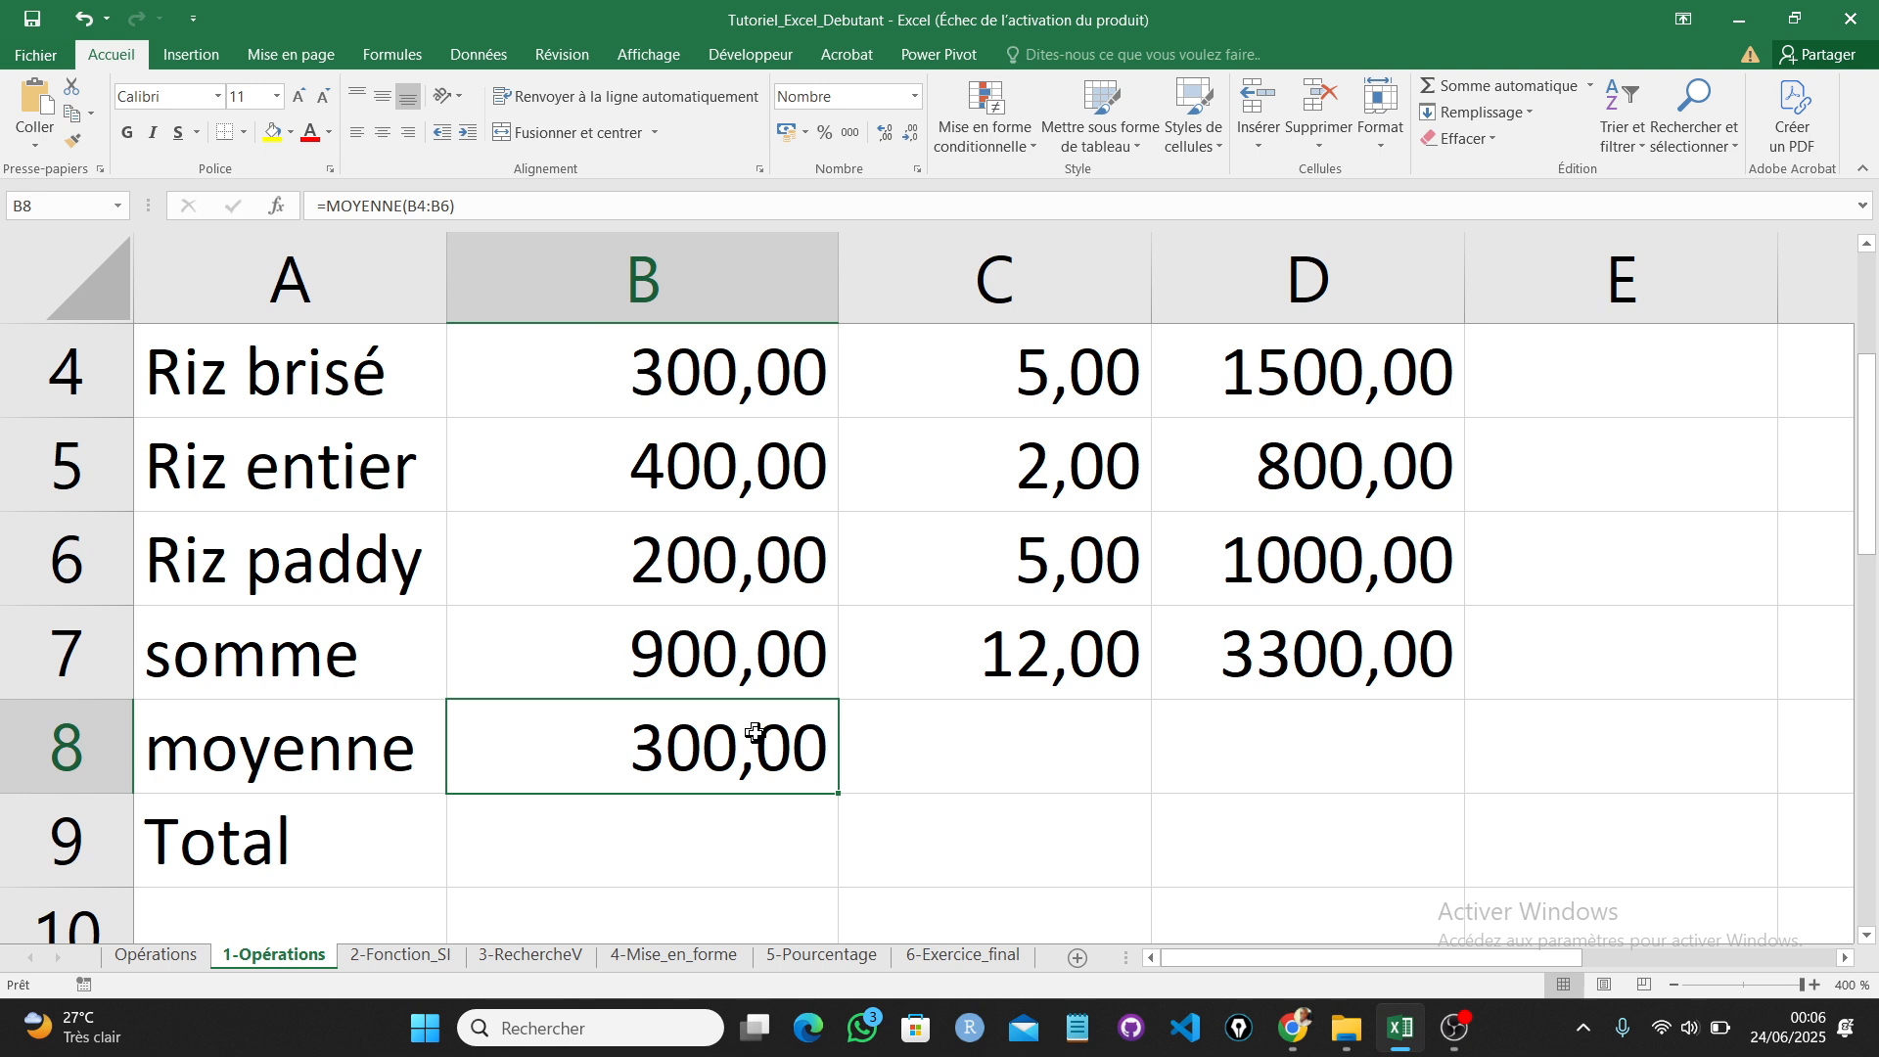
left_click_drag(1868, 391, 1871, 430)
left_click_drag(836, 793, 1370, 773)
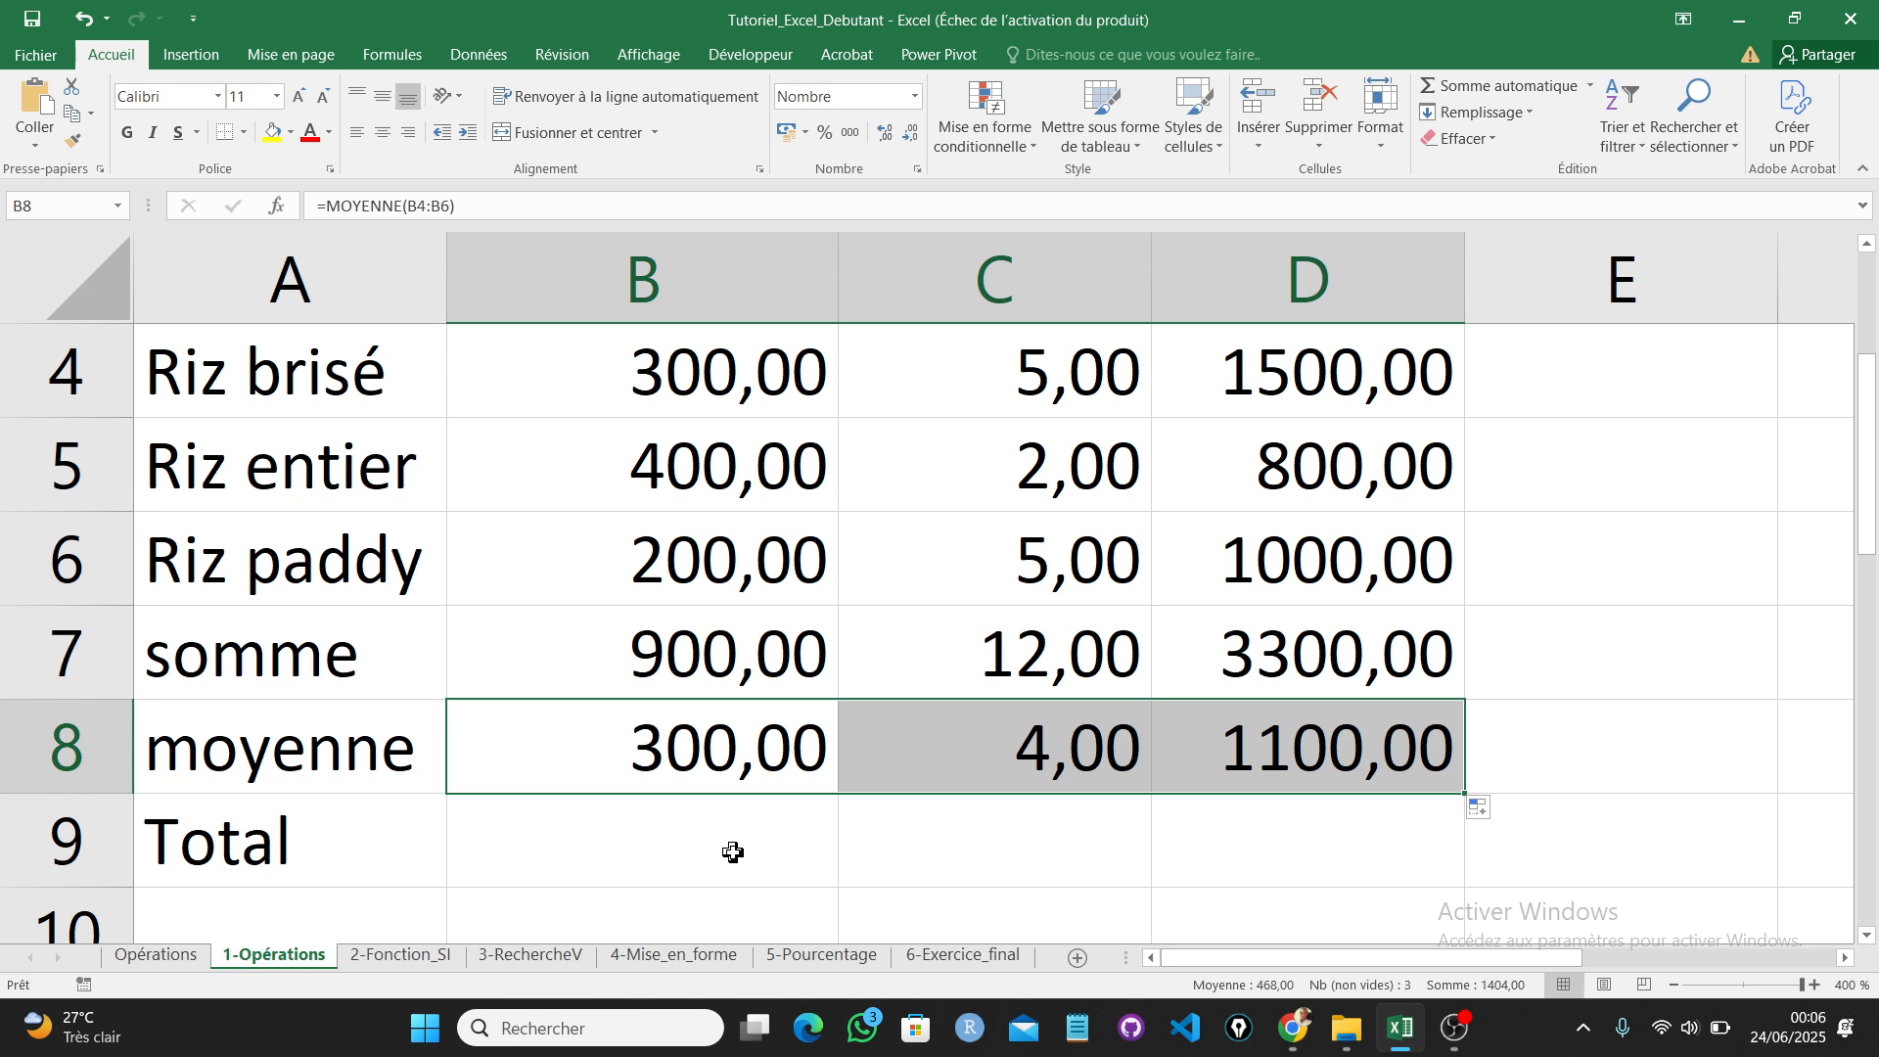
Step: Replace the row label "Total" in A9 with "variance"
left_click(291, 847)
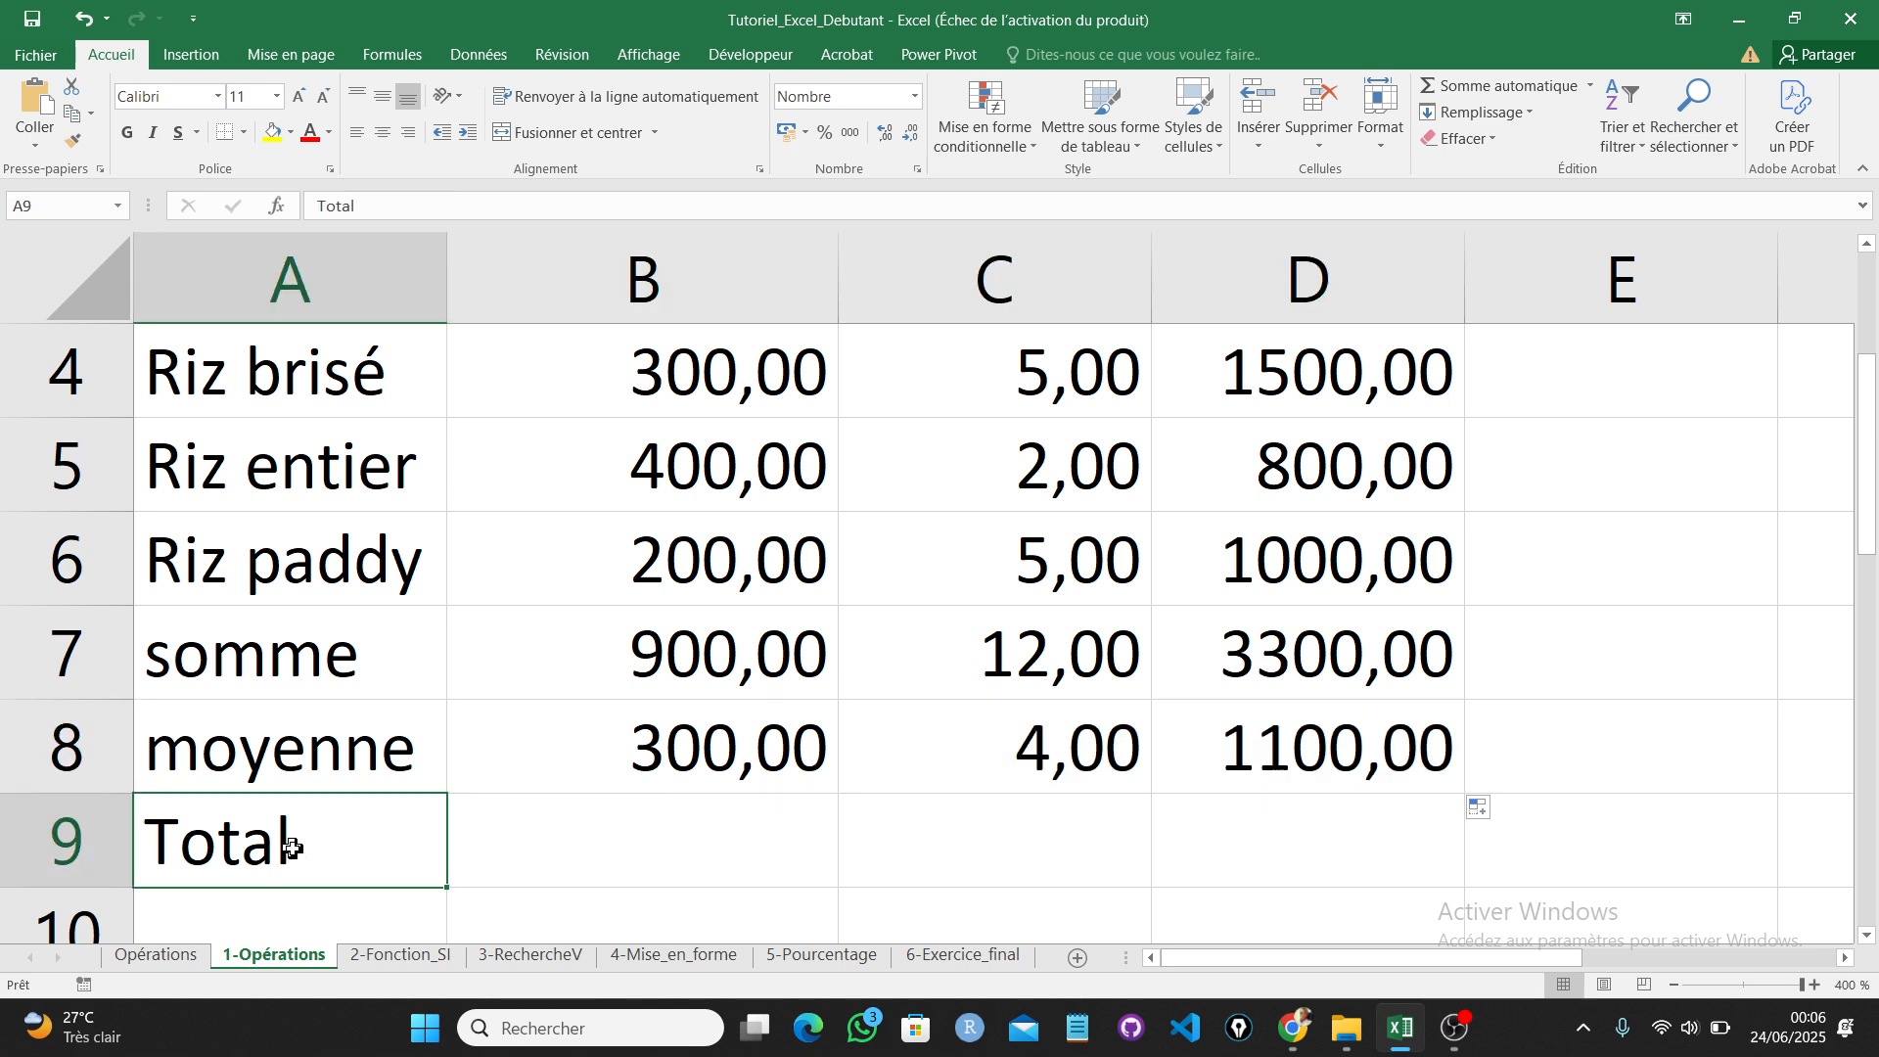
key("BackSpace")
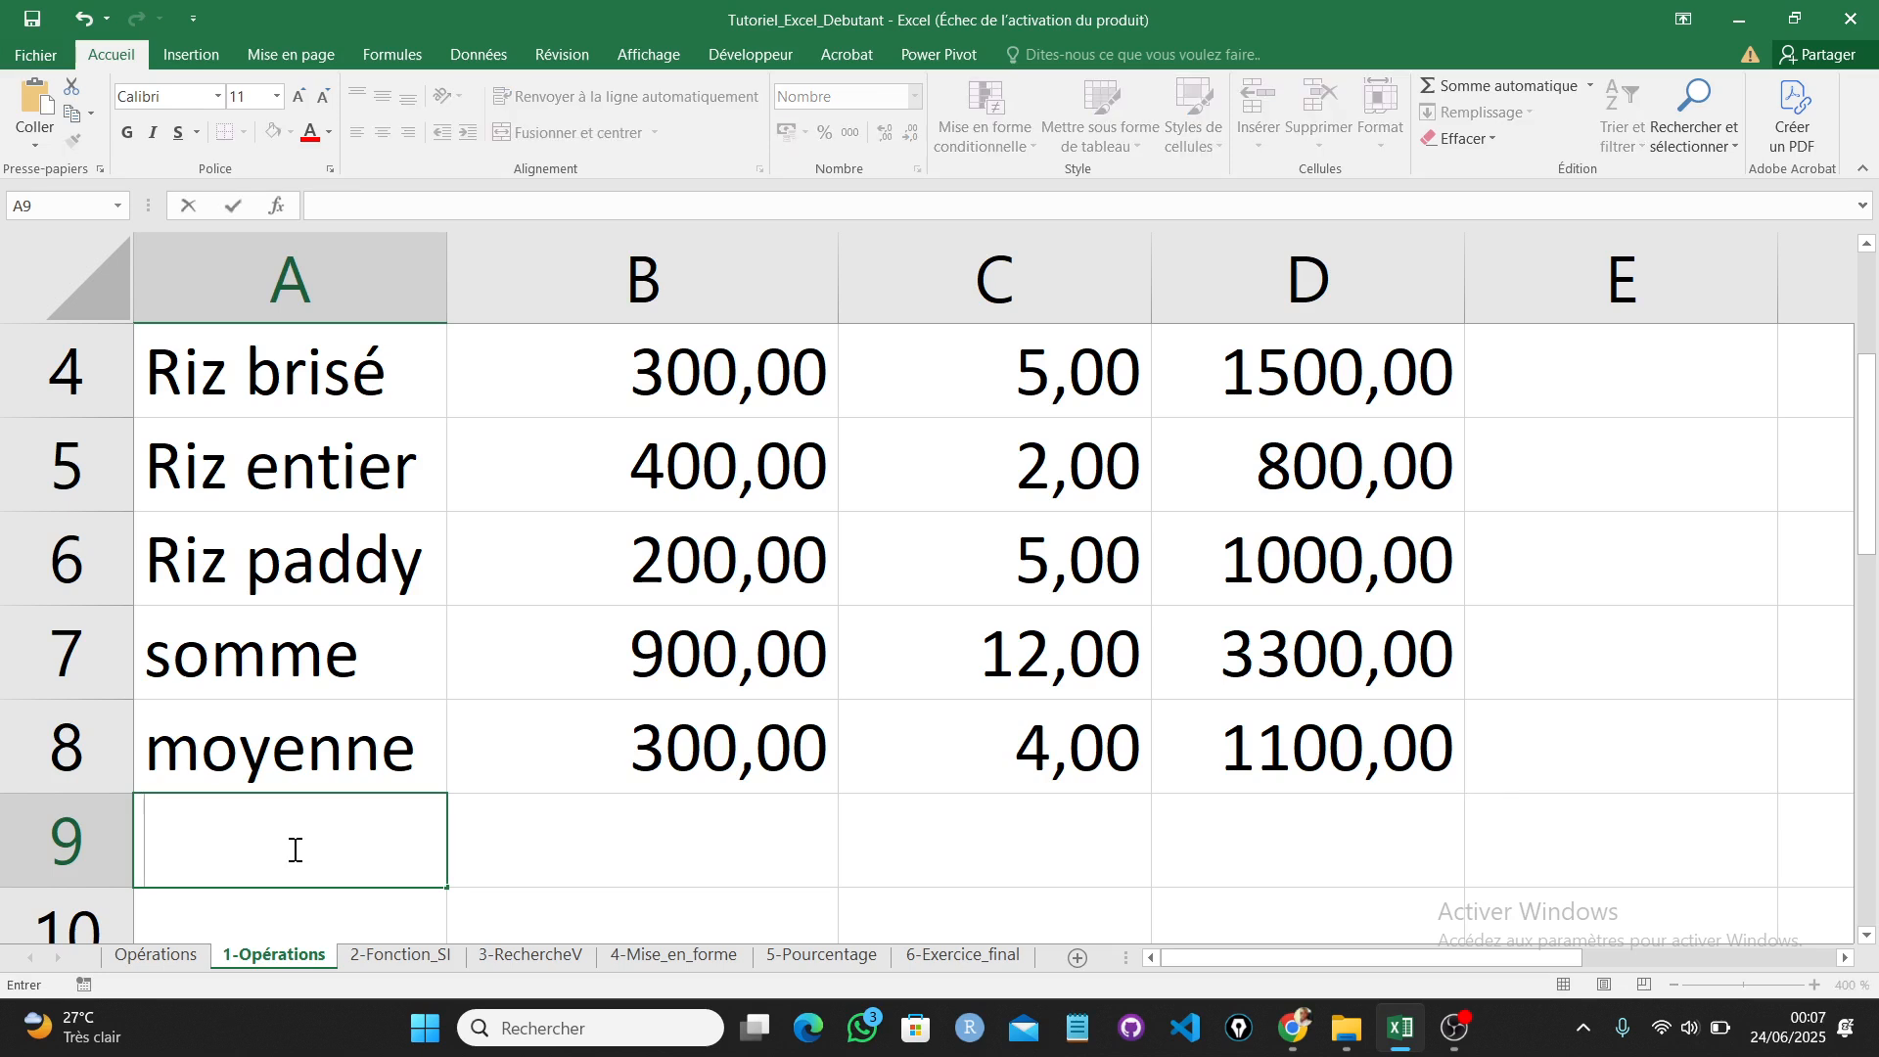
mouse_move(1869, 377)
left_mouse_down()
mouse_move(1869, 352)
mouse_move(1871, 372)
left_mouse_up()
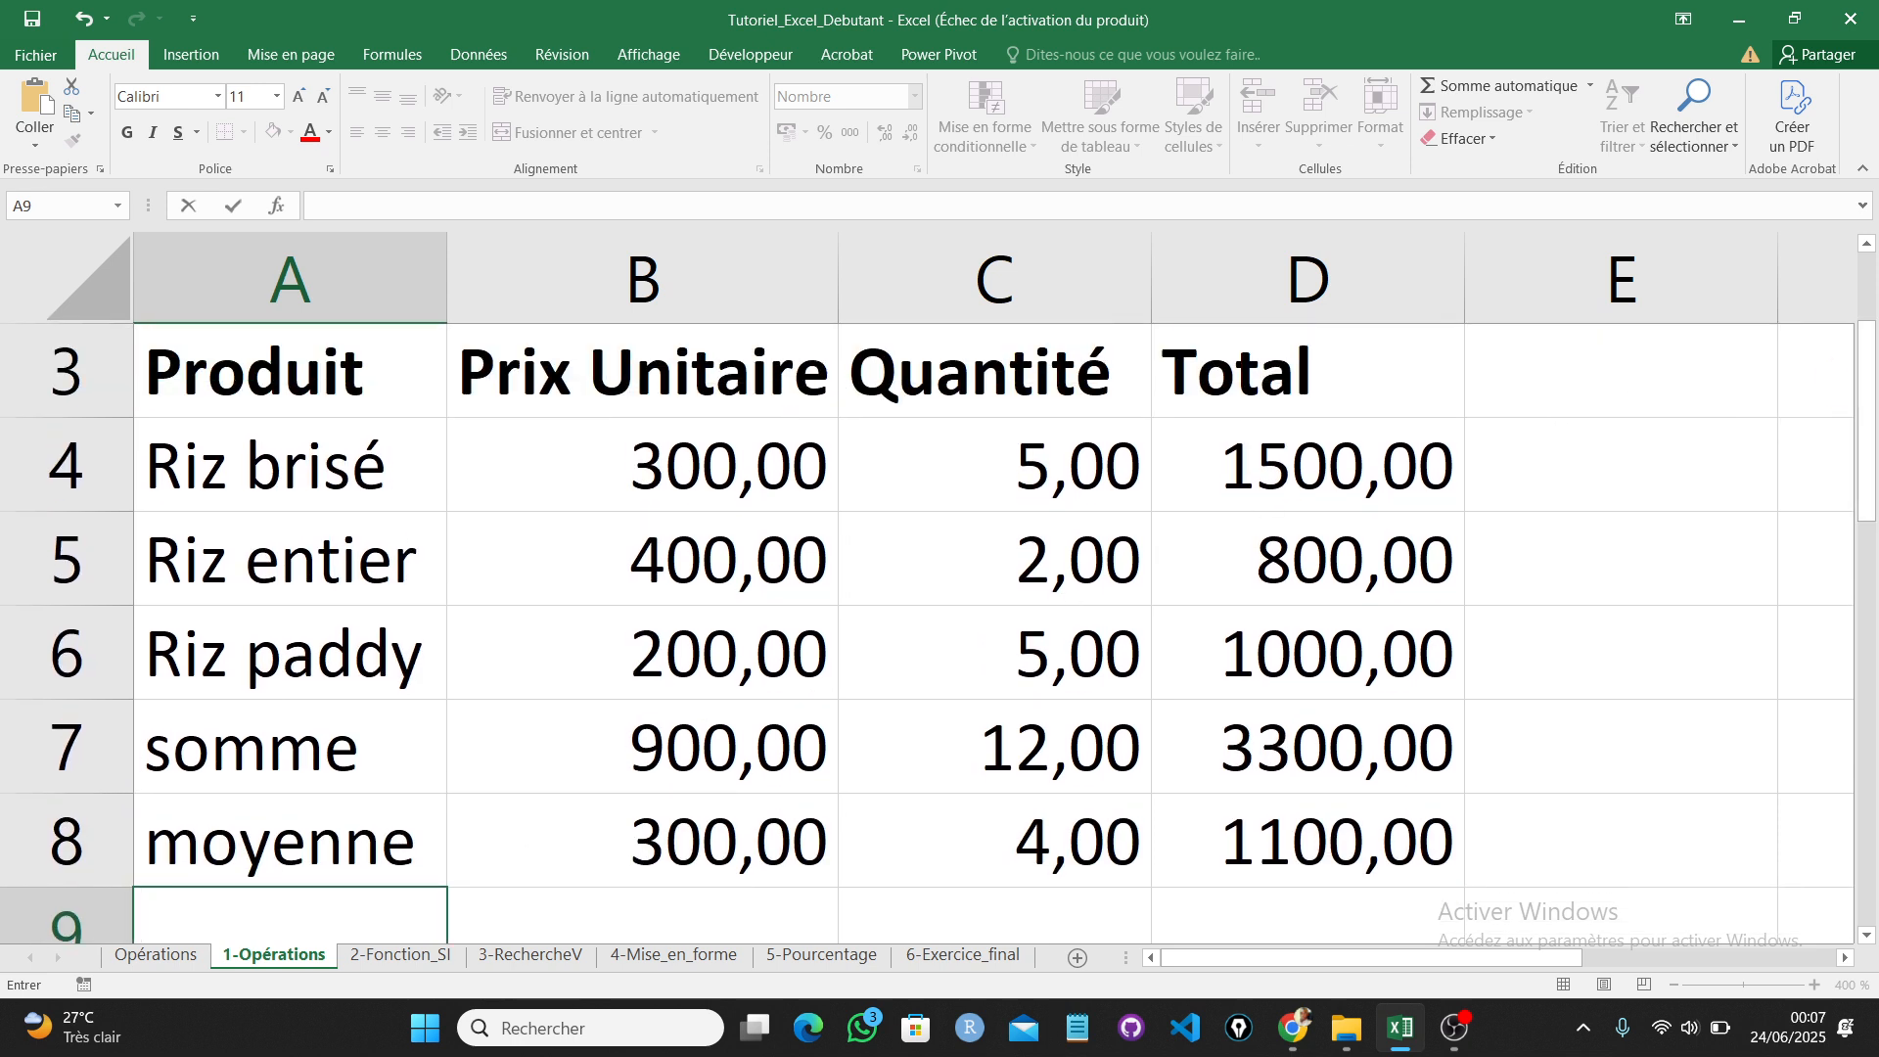
type("iance")
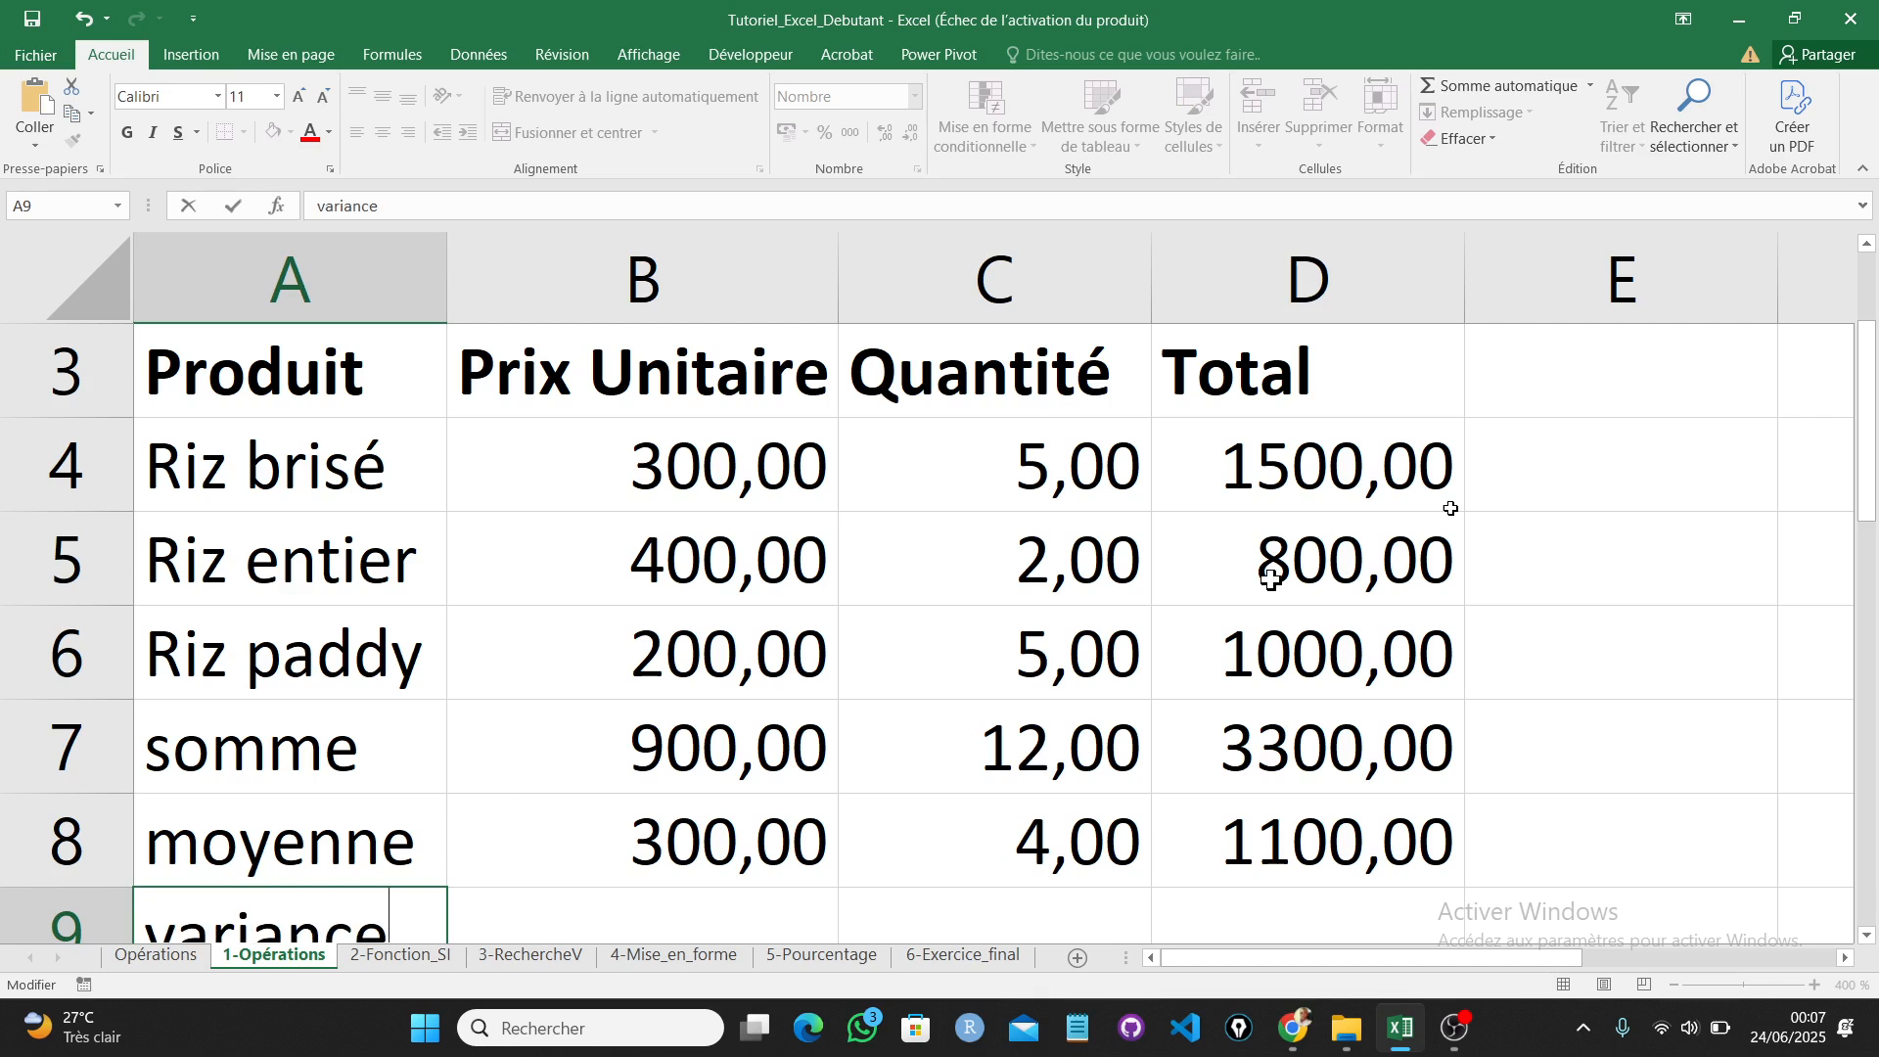
Step: Replace the row label "variance" in A9 with "ecartype"
left_click_drag(1869, 406, 1871, 462)
key("BackSpace")
key("BackSpace")
key("BackSpace")
key("BackSpace")
key("BackSpace")
key("BackSpace")
key("BackSpace")
key("BackSpace")
type("ecart")
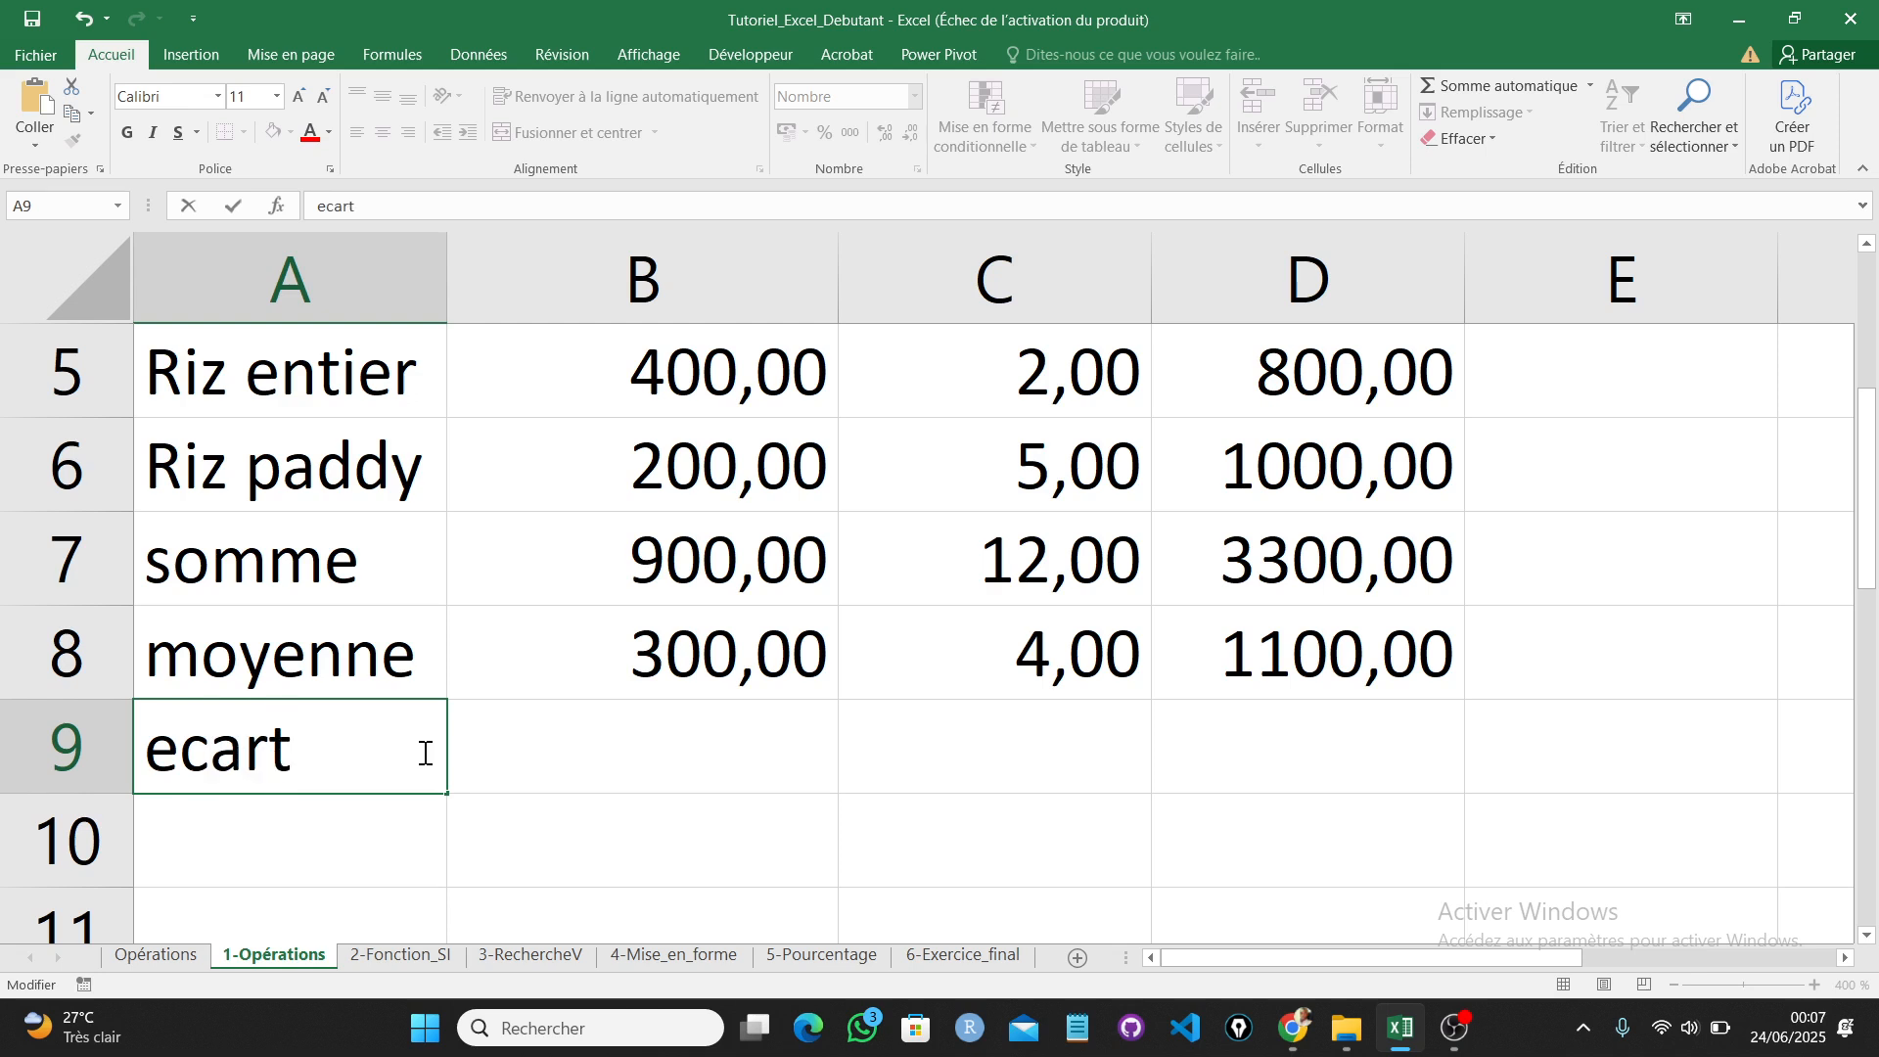
type("ype")
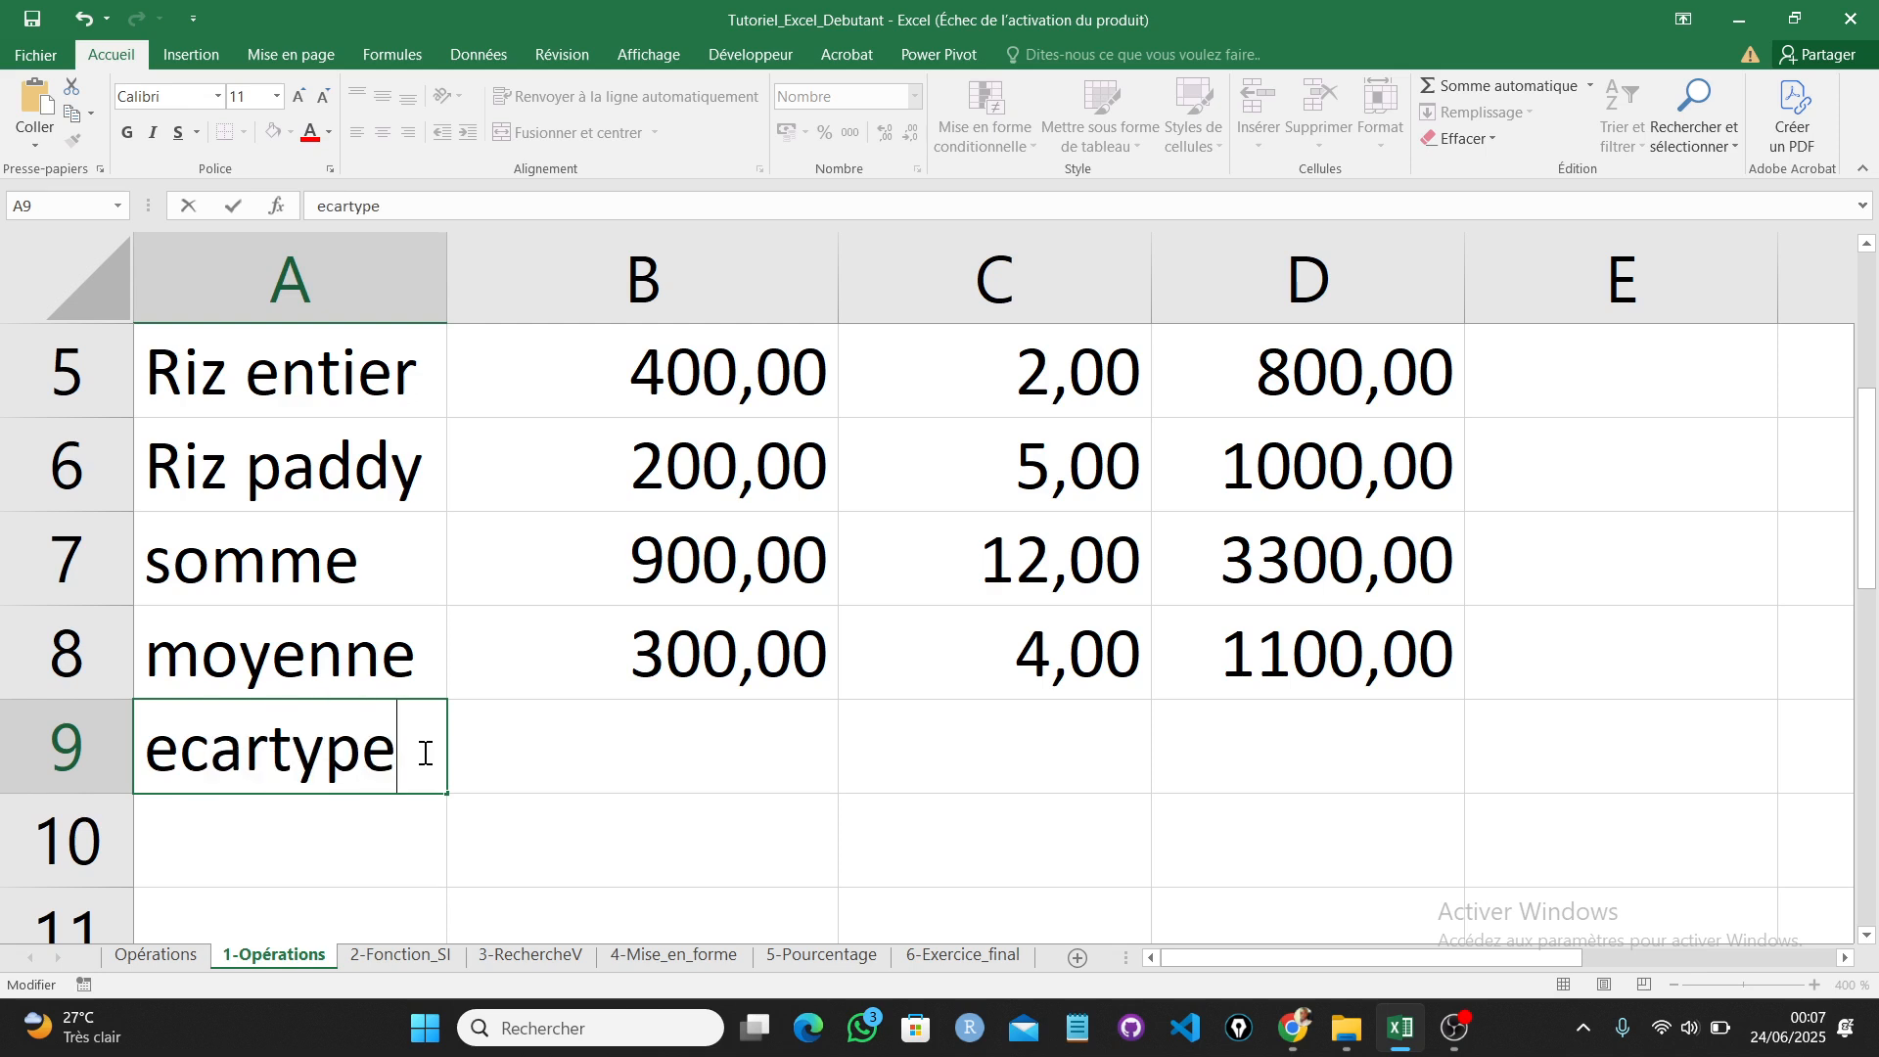
Step: Calculate the standard deviation of the unit prices in B9 with the formula =ECARTYPE.PEARSON(B4:B6)
left_click(562, 755)
type("=eca")
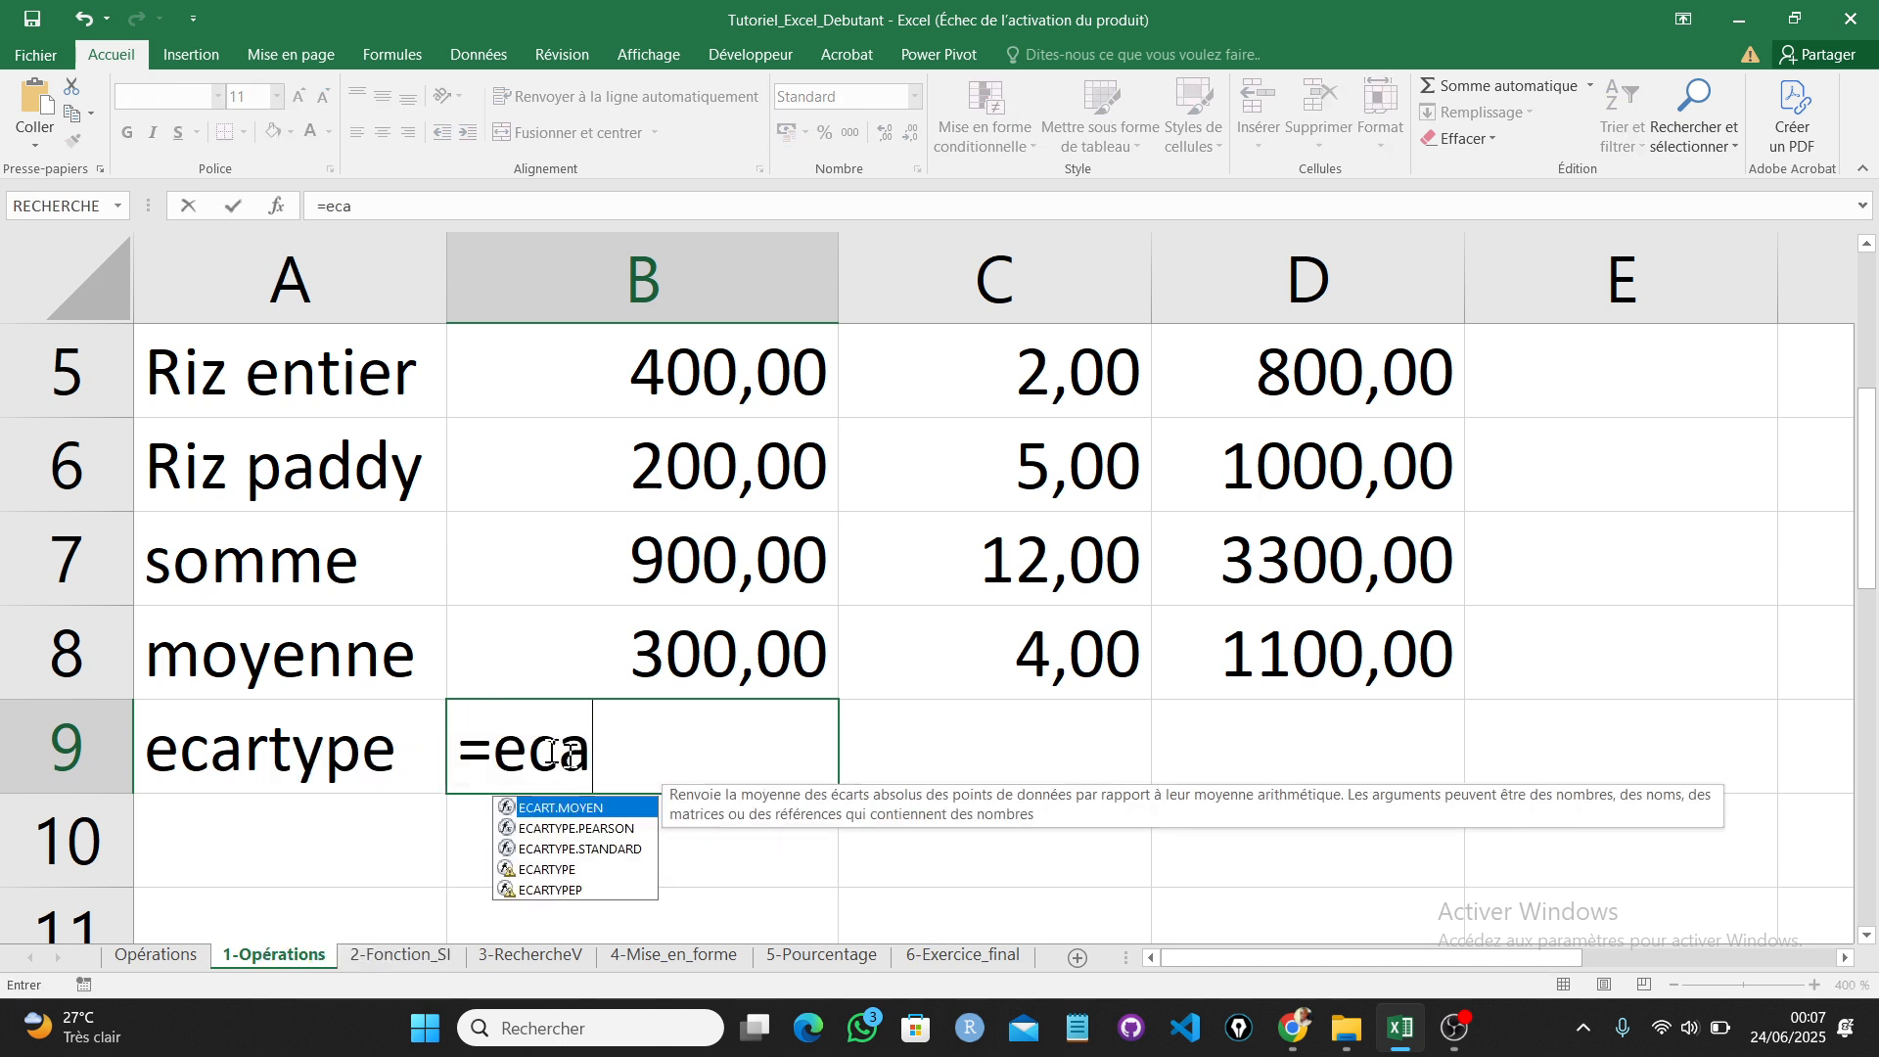
left_click(628, 833)
double_click(627, 830)
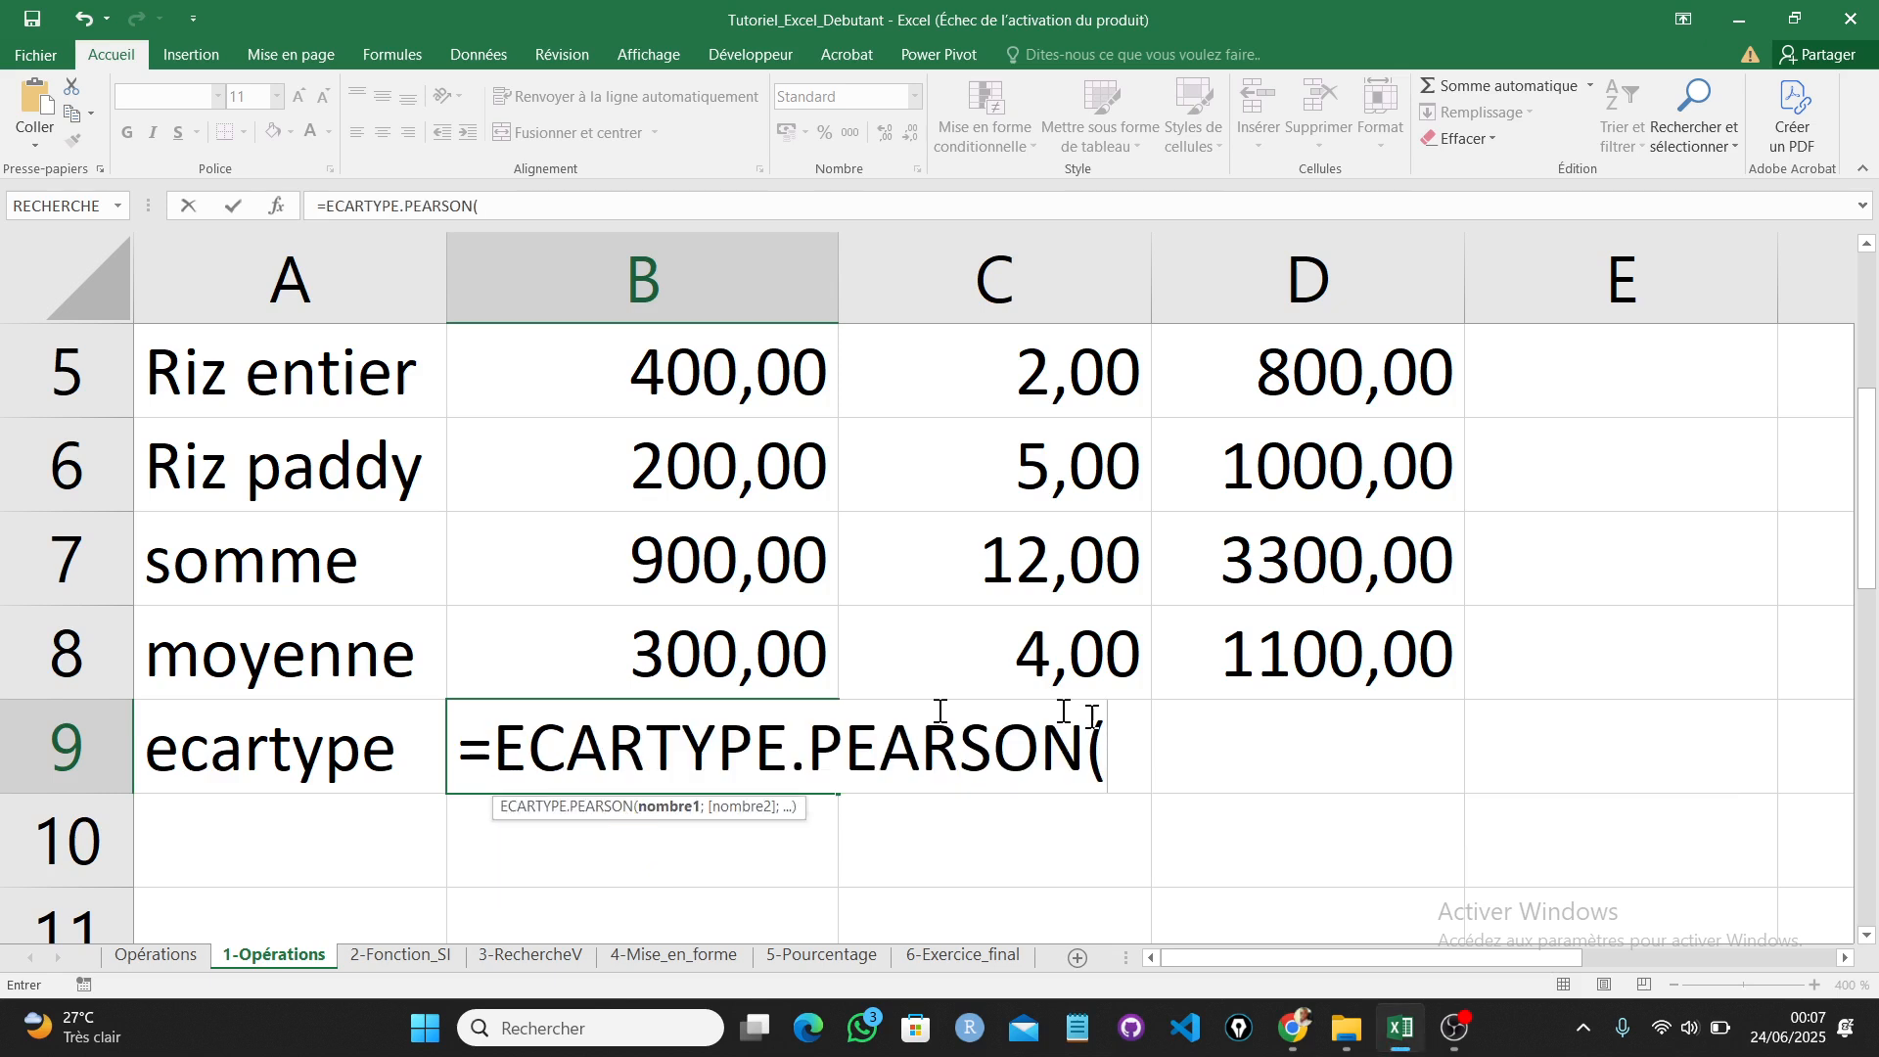
left_click_drag(1866, 421, 1862, 365)
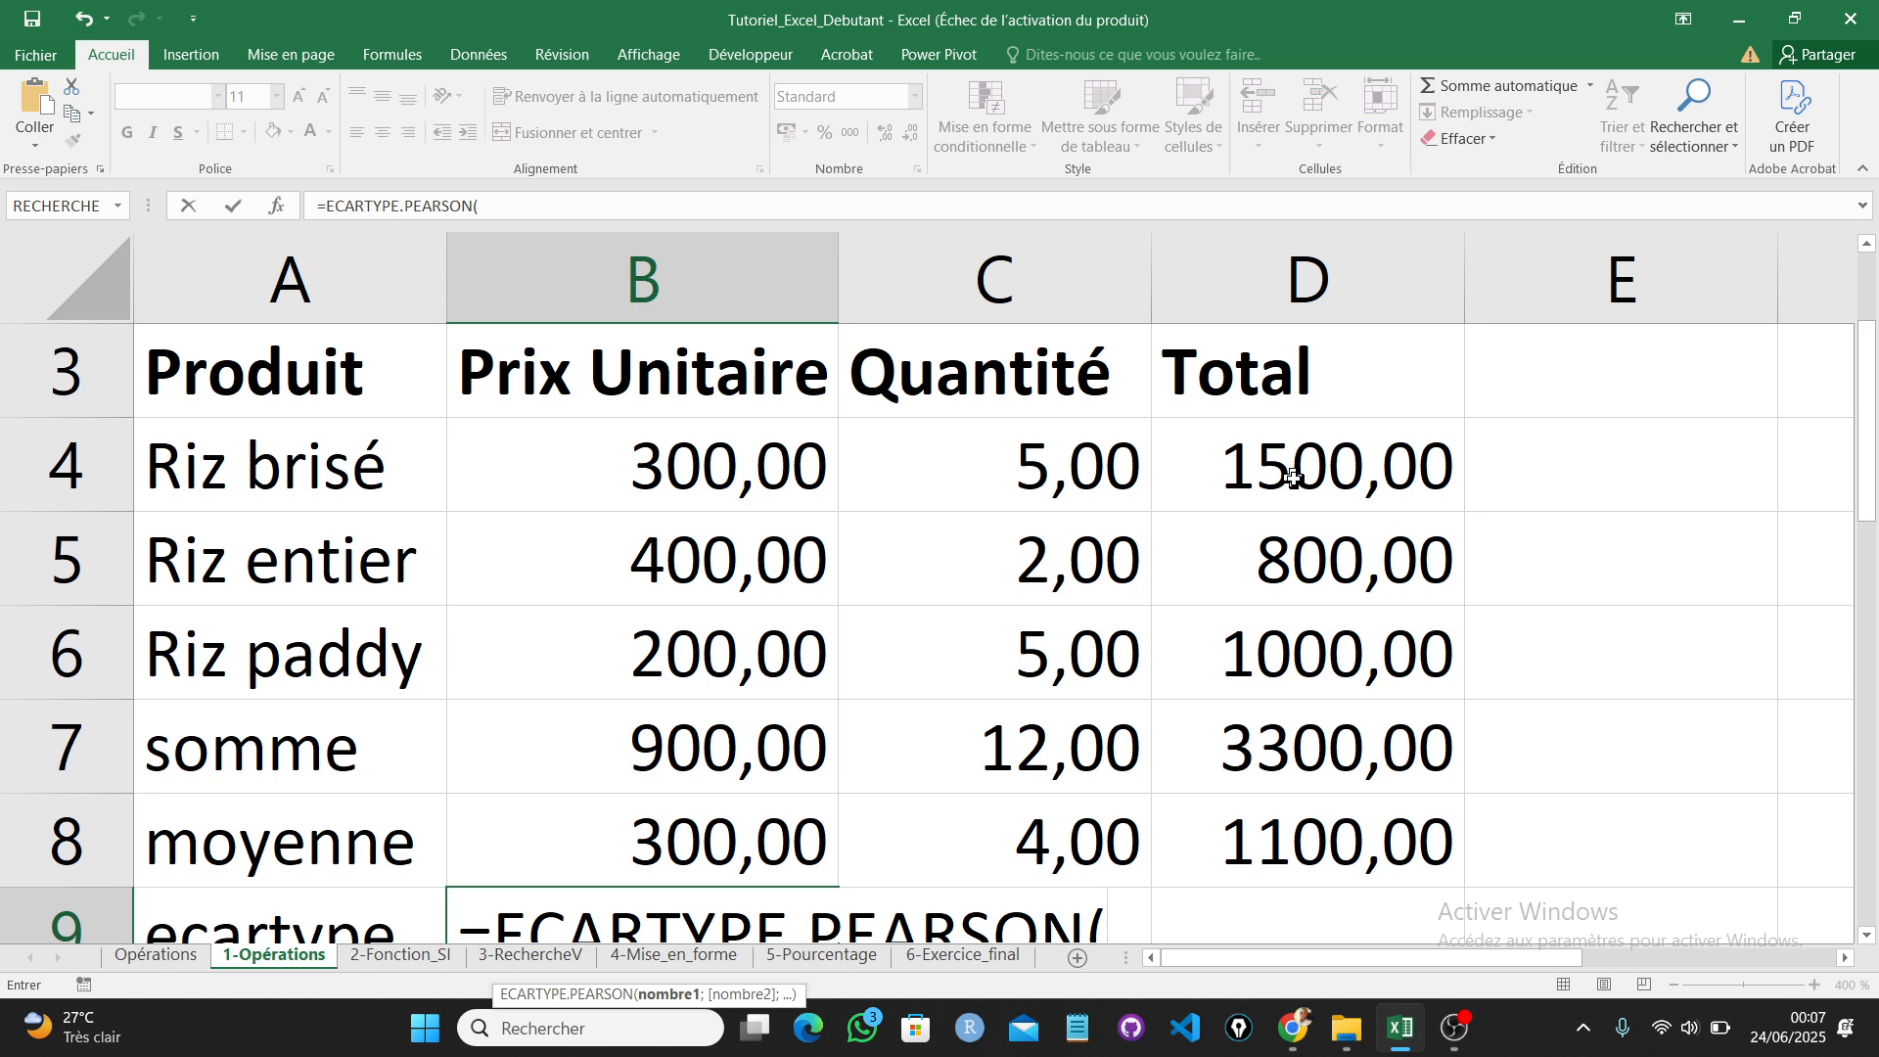
left_click(820, 500)
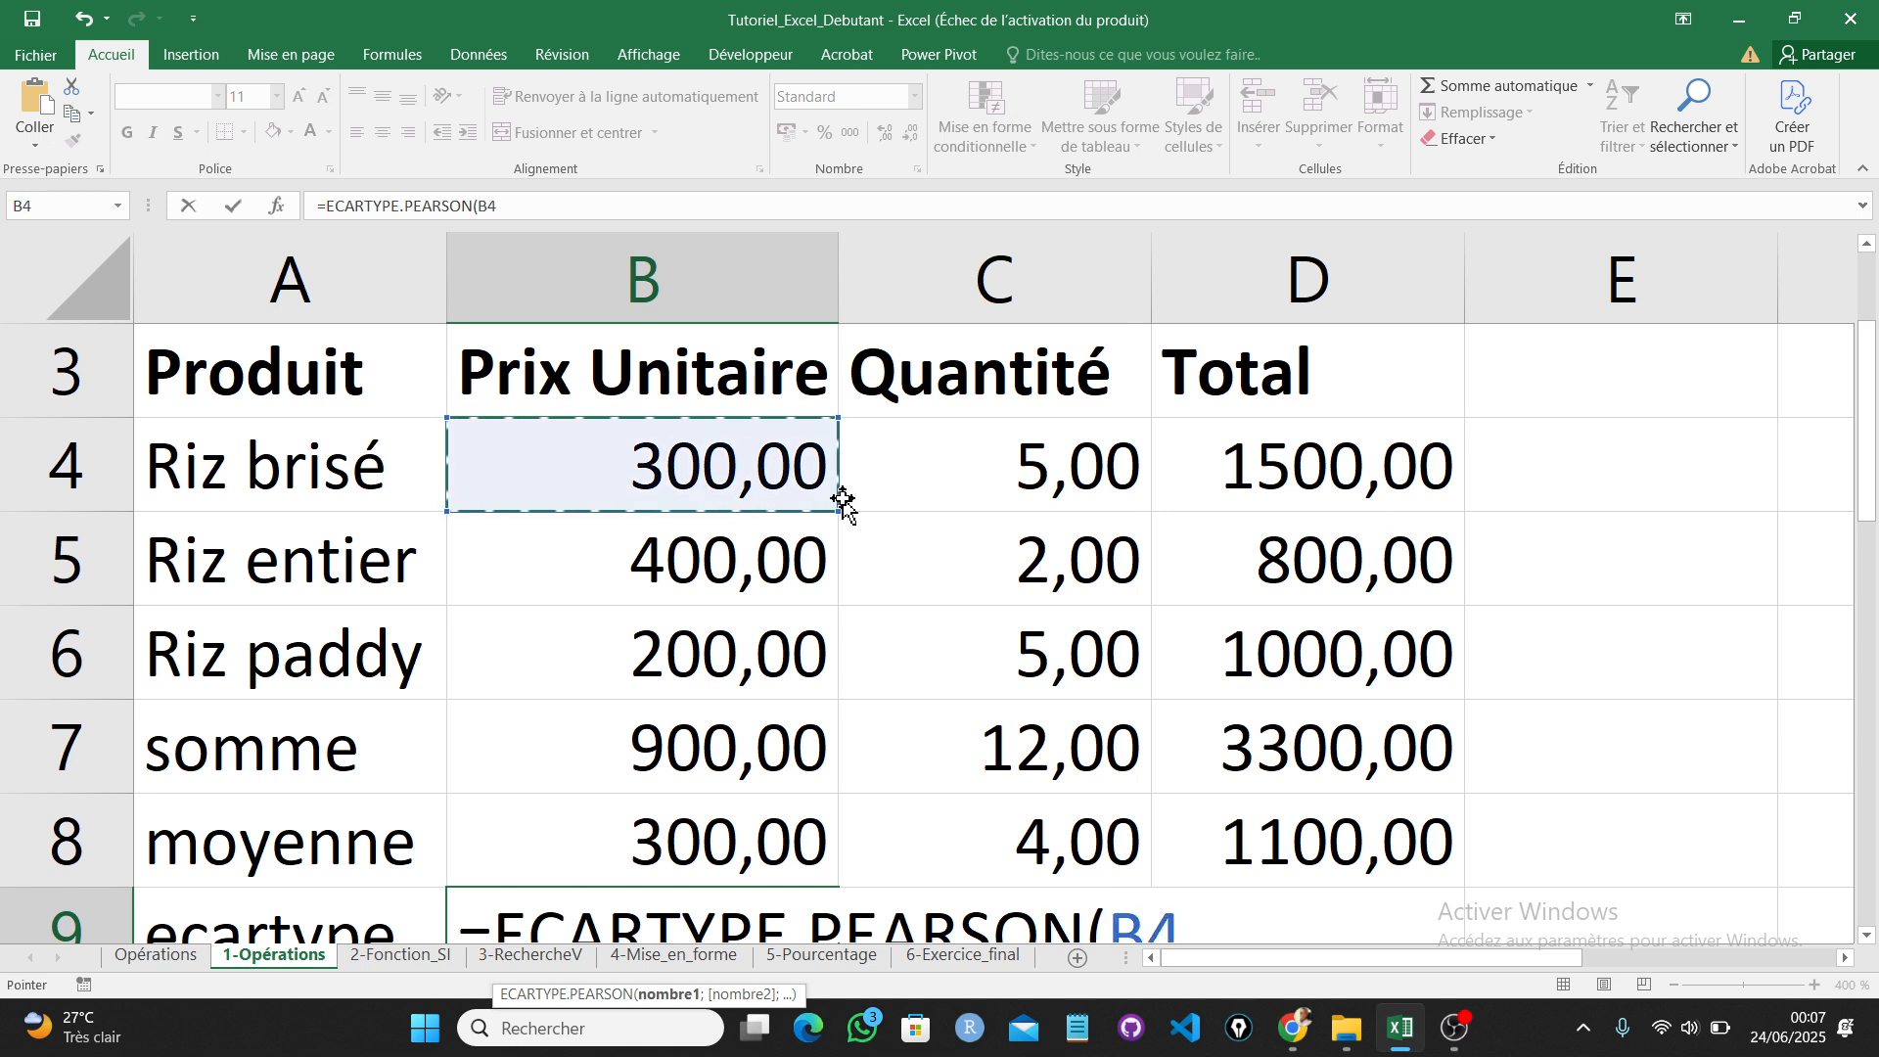
left_click_drag(835, 508, 828, 683)
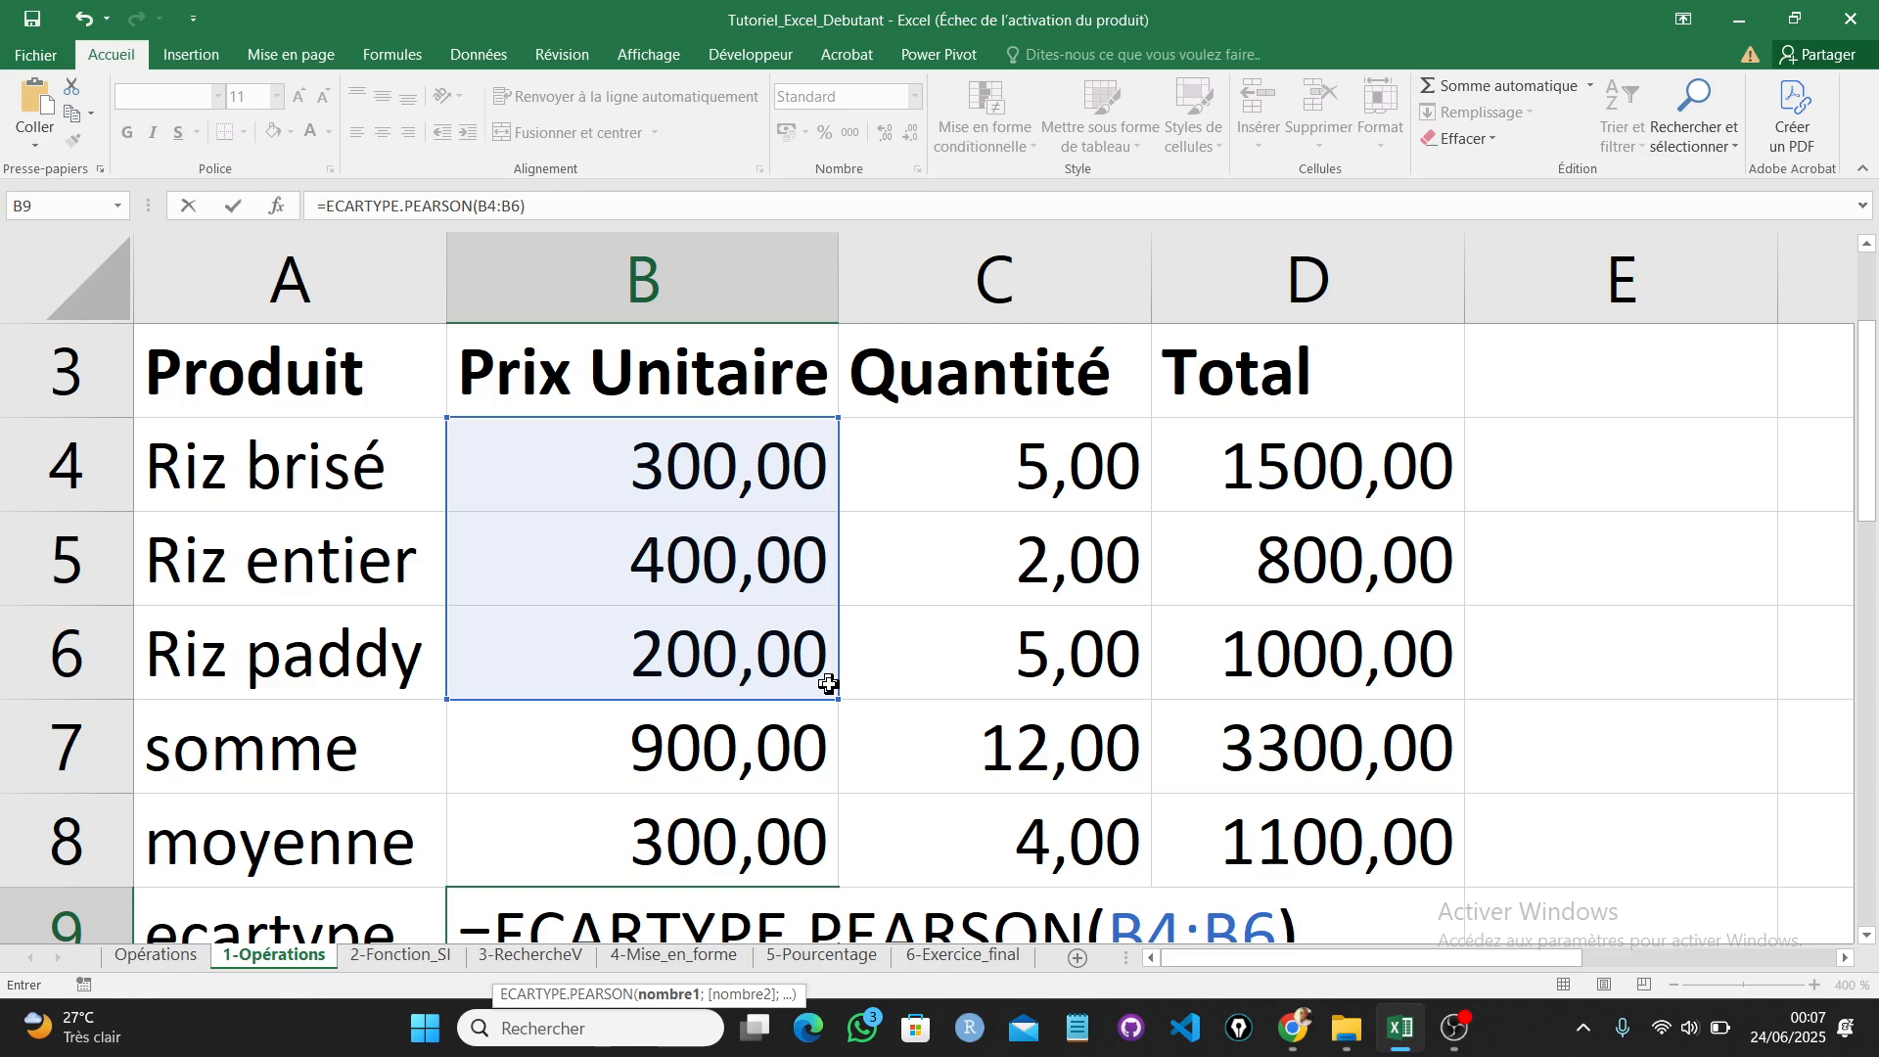
type(")")
key("Return")
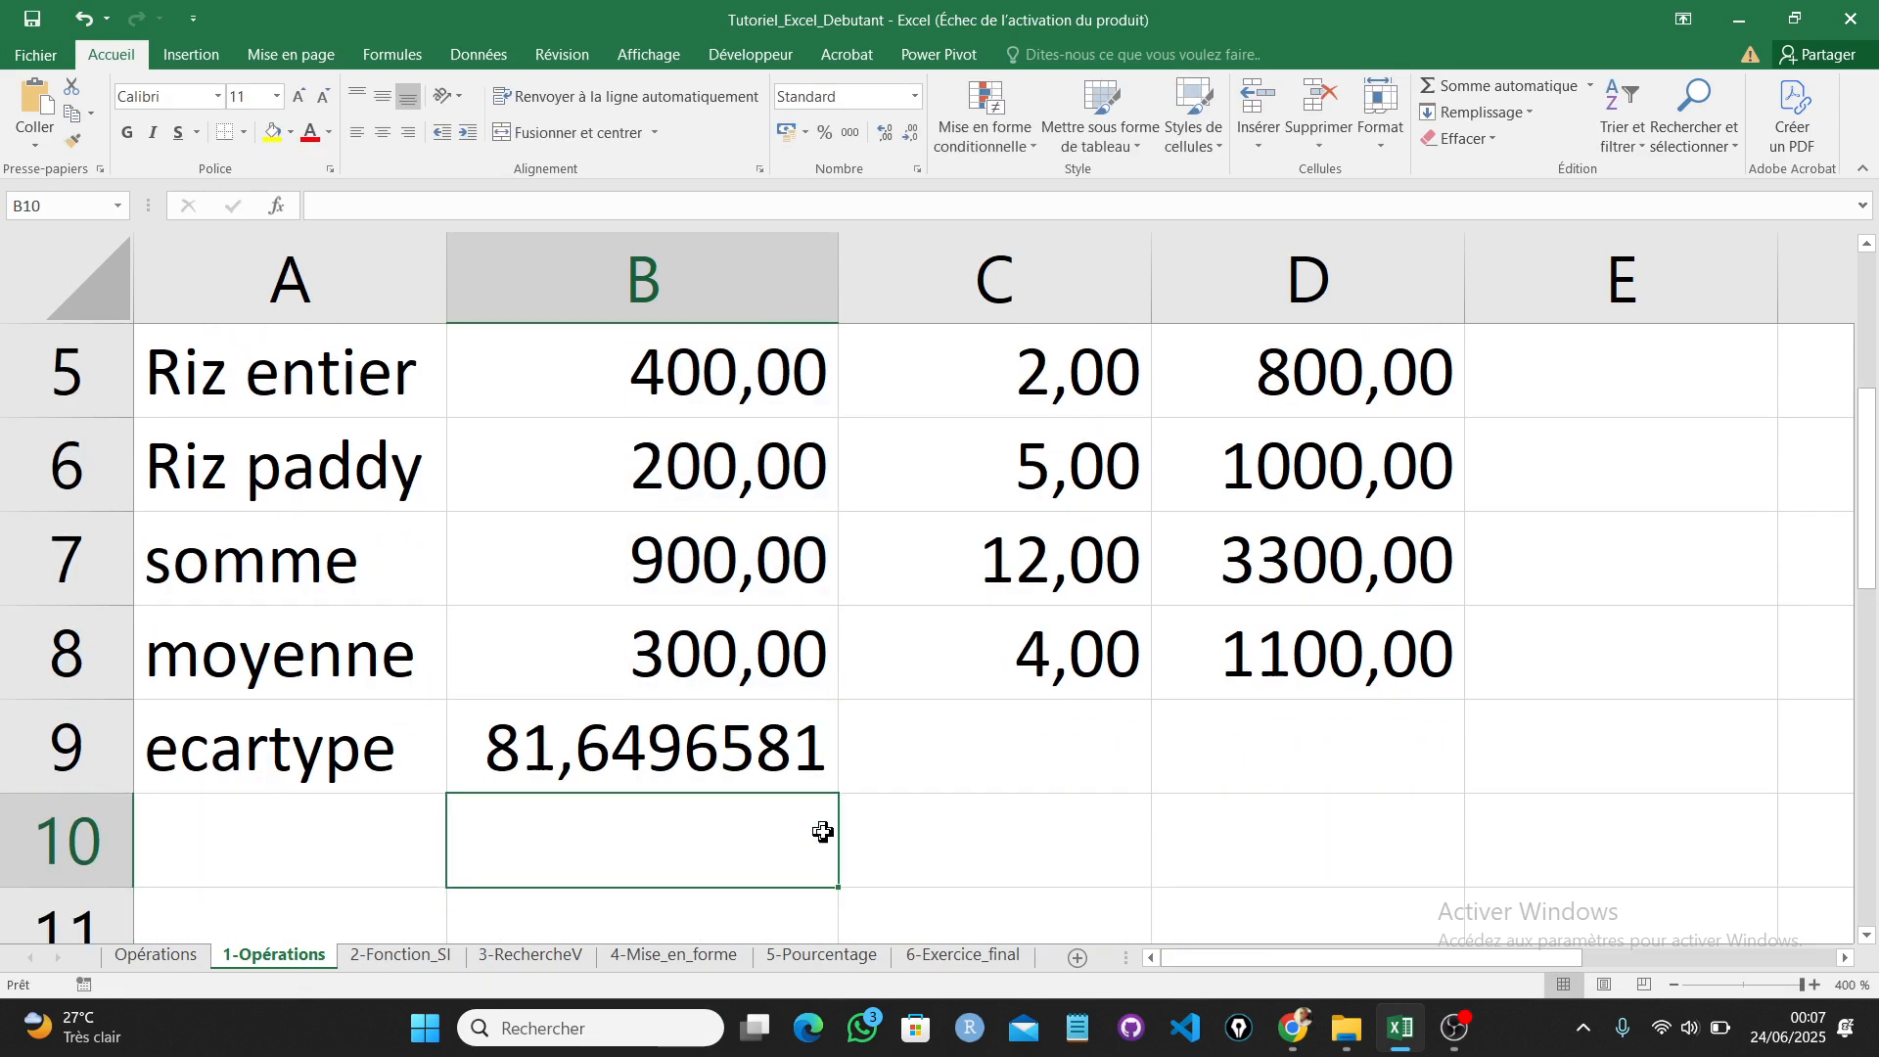
Step: Fill the standard deviation formula from B9 across the Quantité and Total columns to D9
left_click(743, 761)
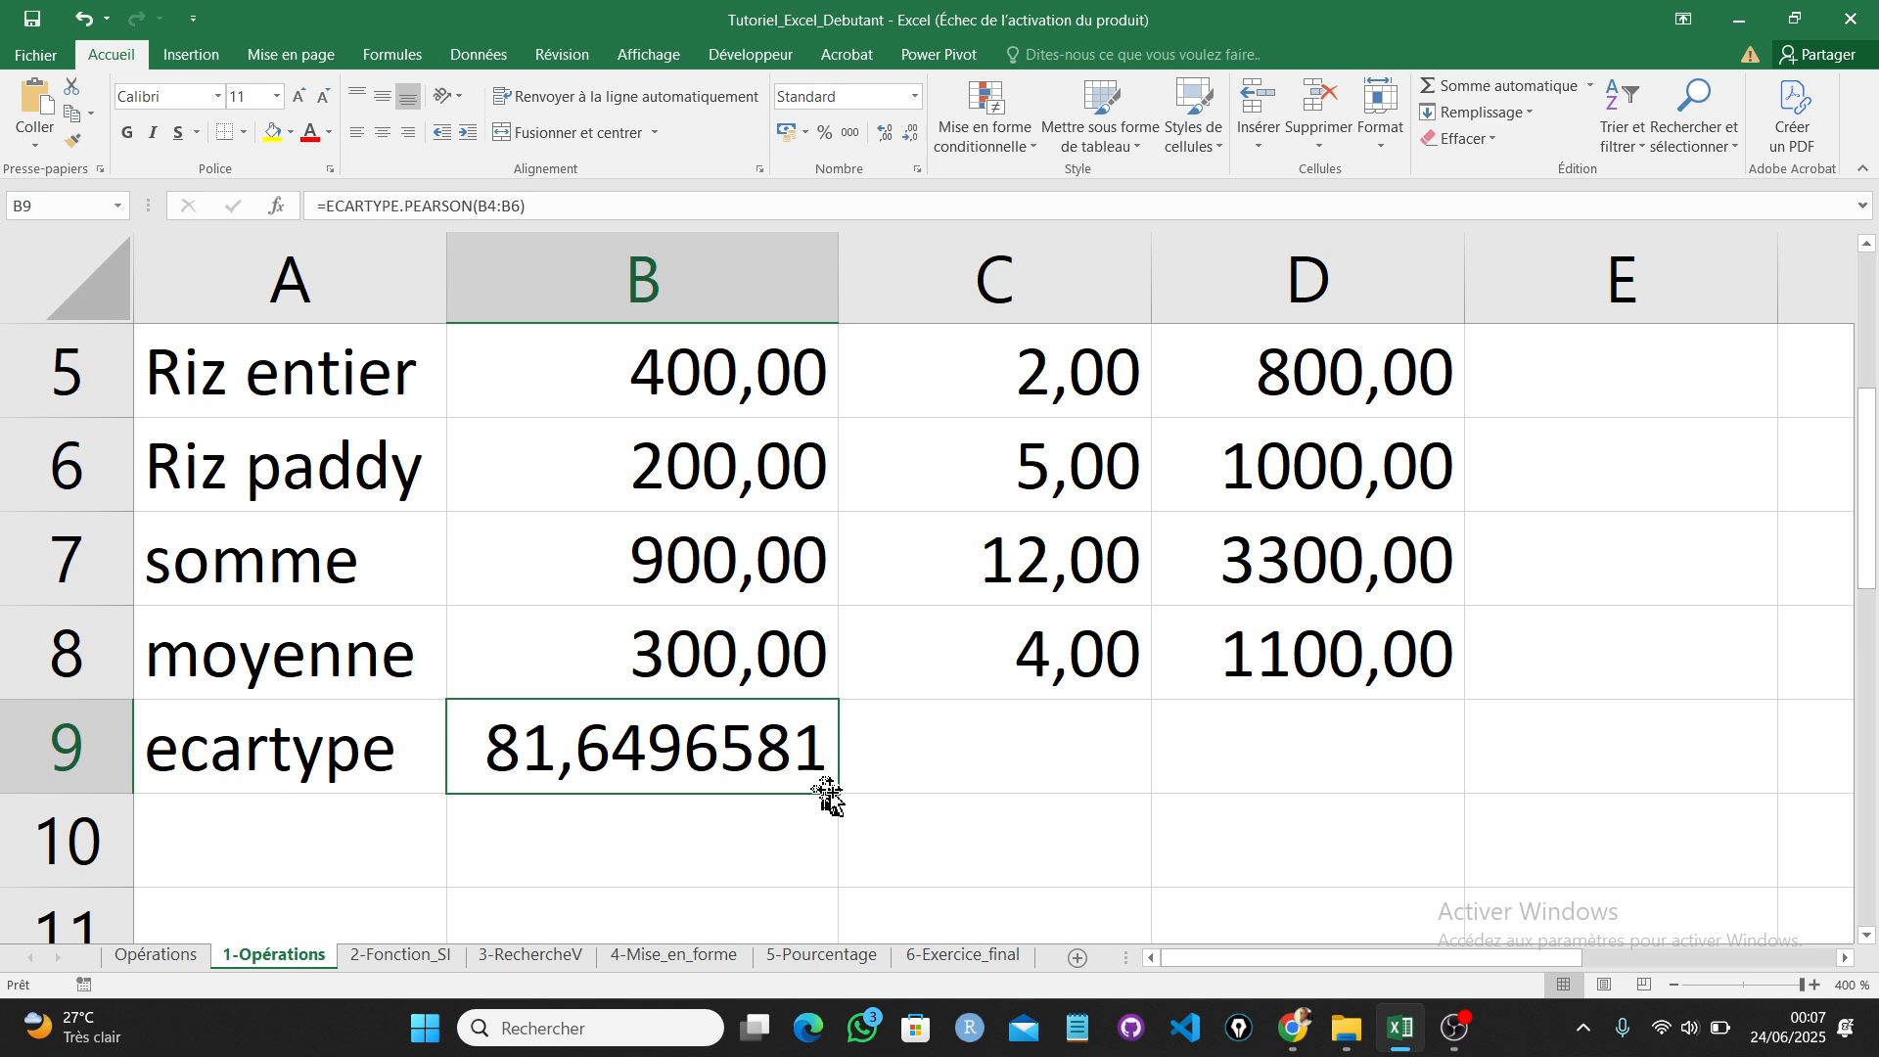
left_click_drag(838, 792, 1363, 773)
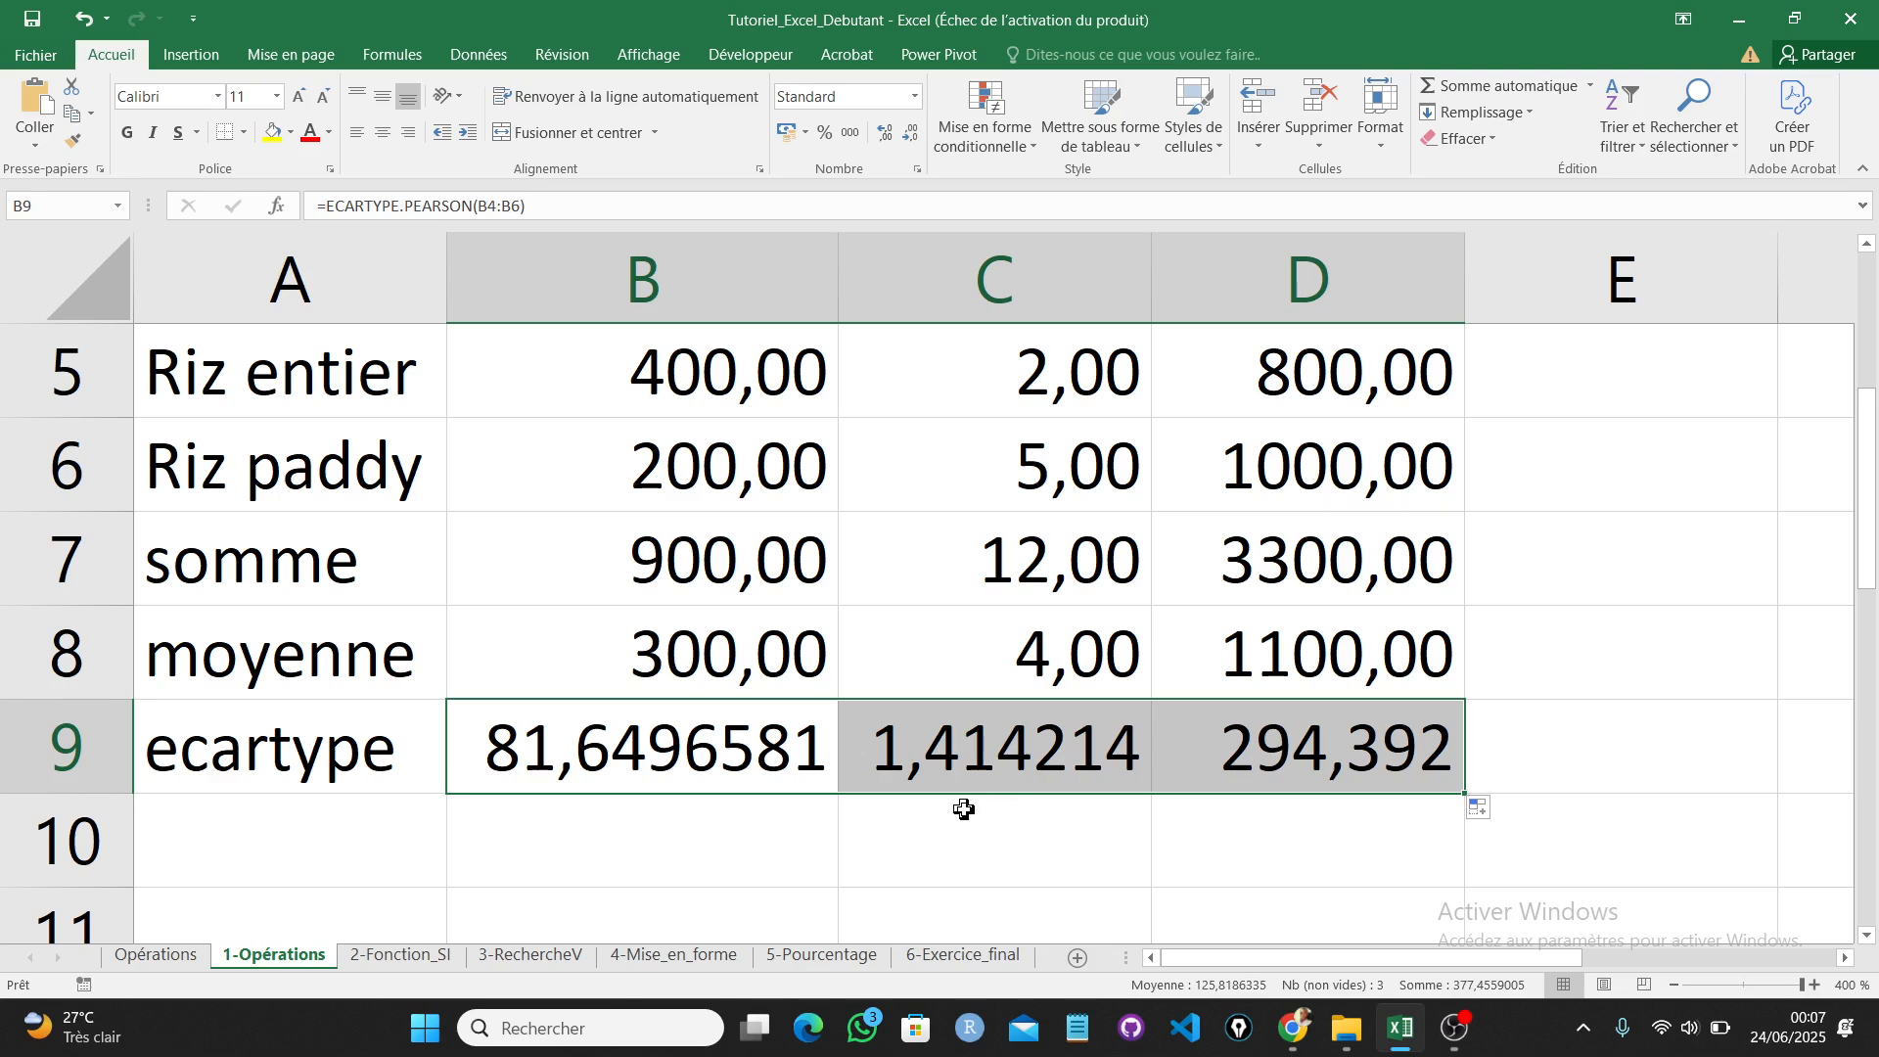
left_click_drag(1867, 489, 1869, 395)
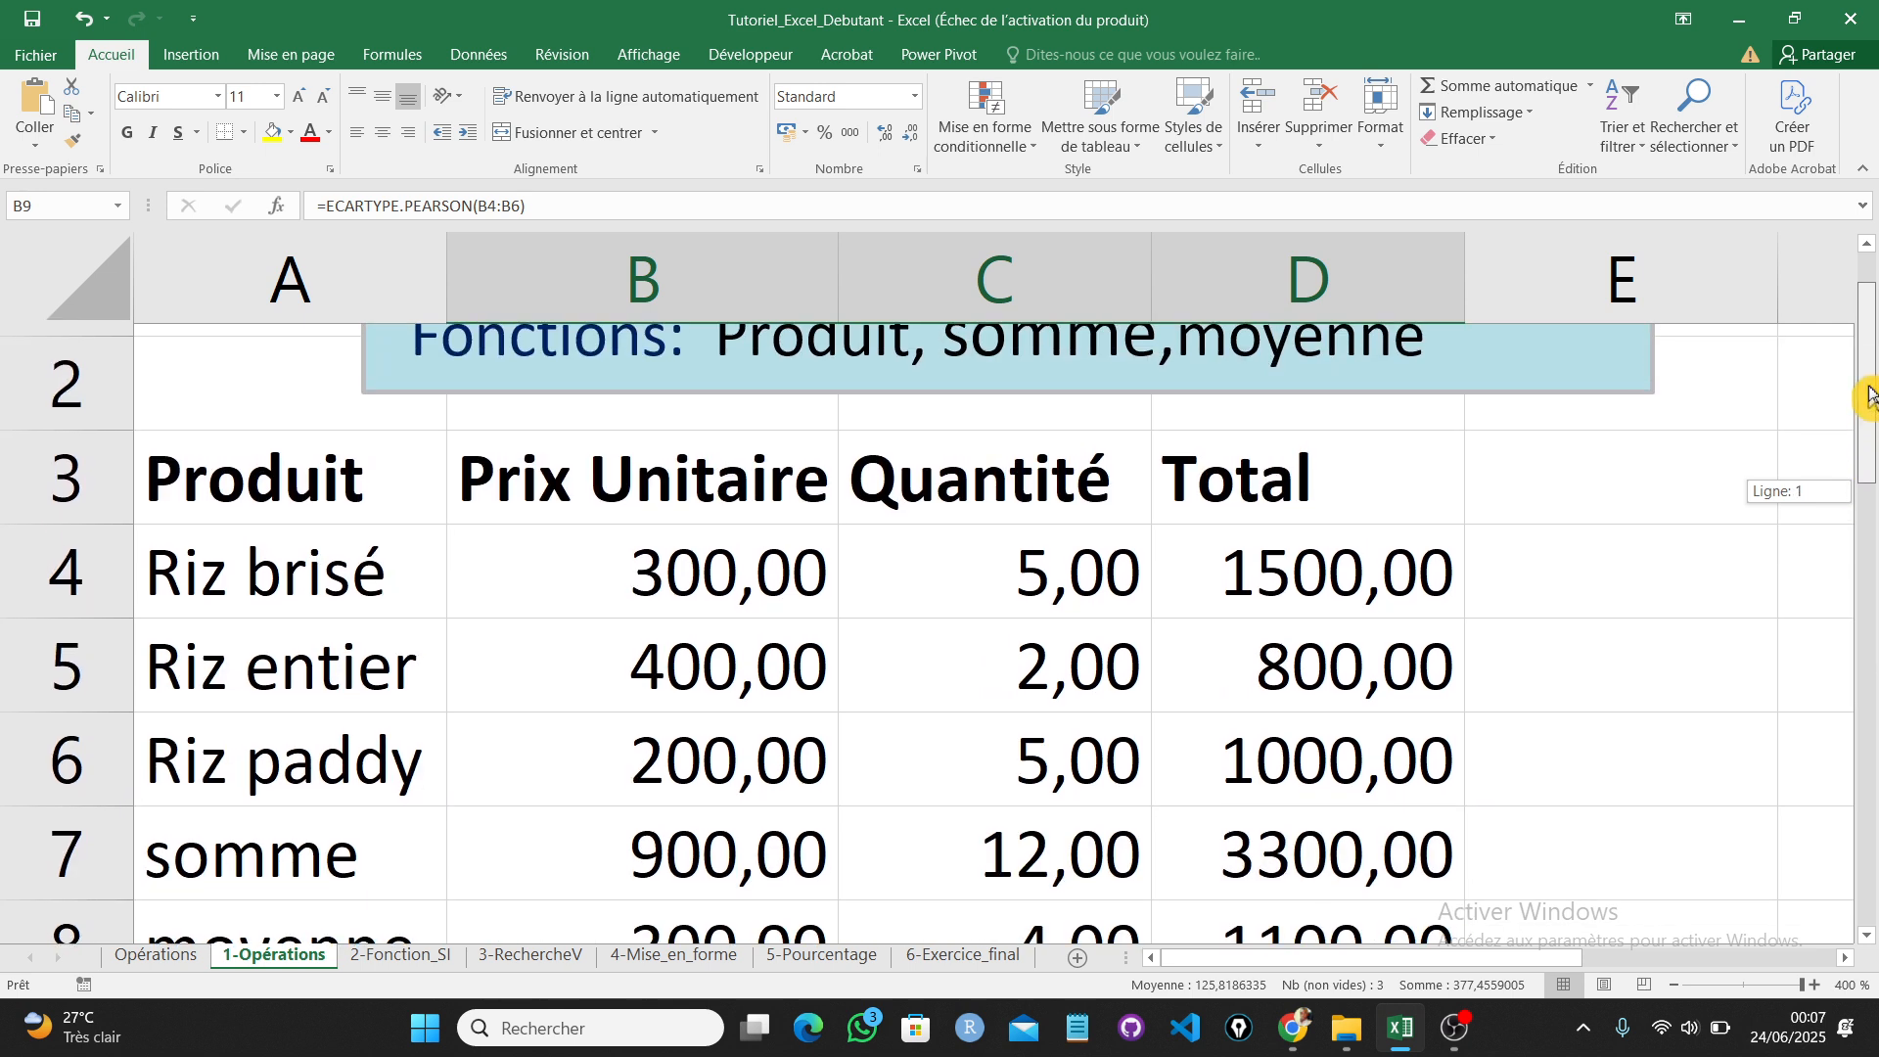
left_click_drag(1869, 395, 1869, 373)
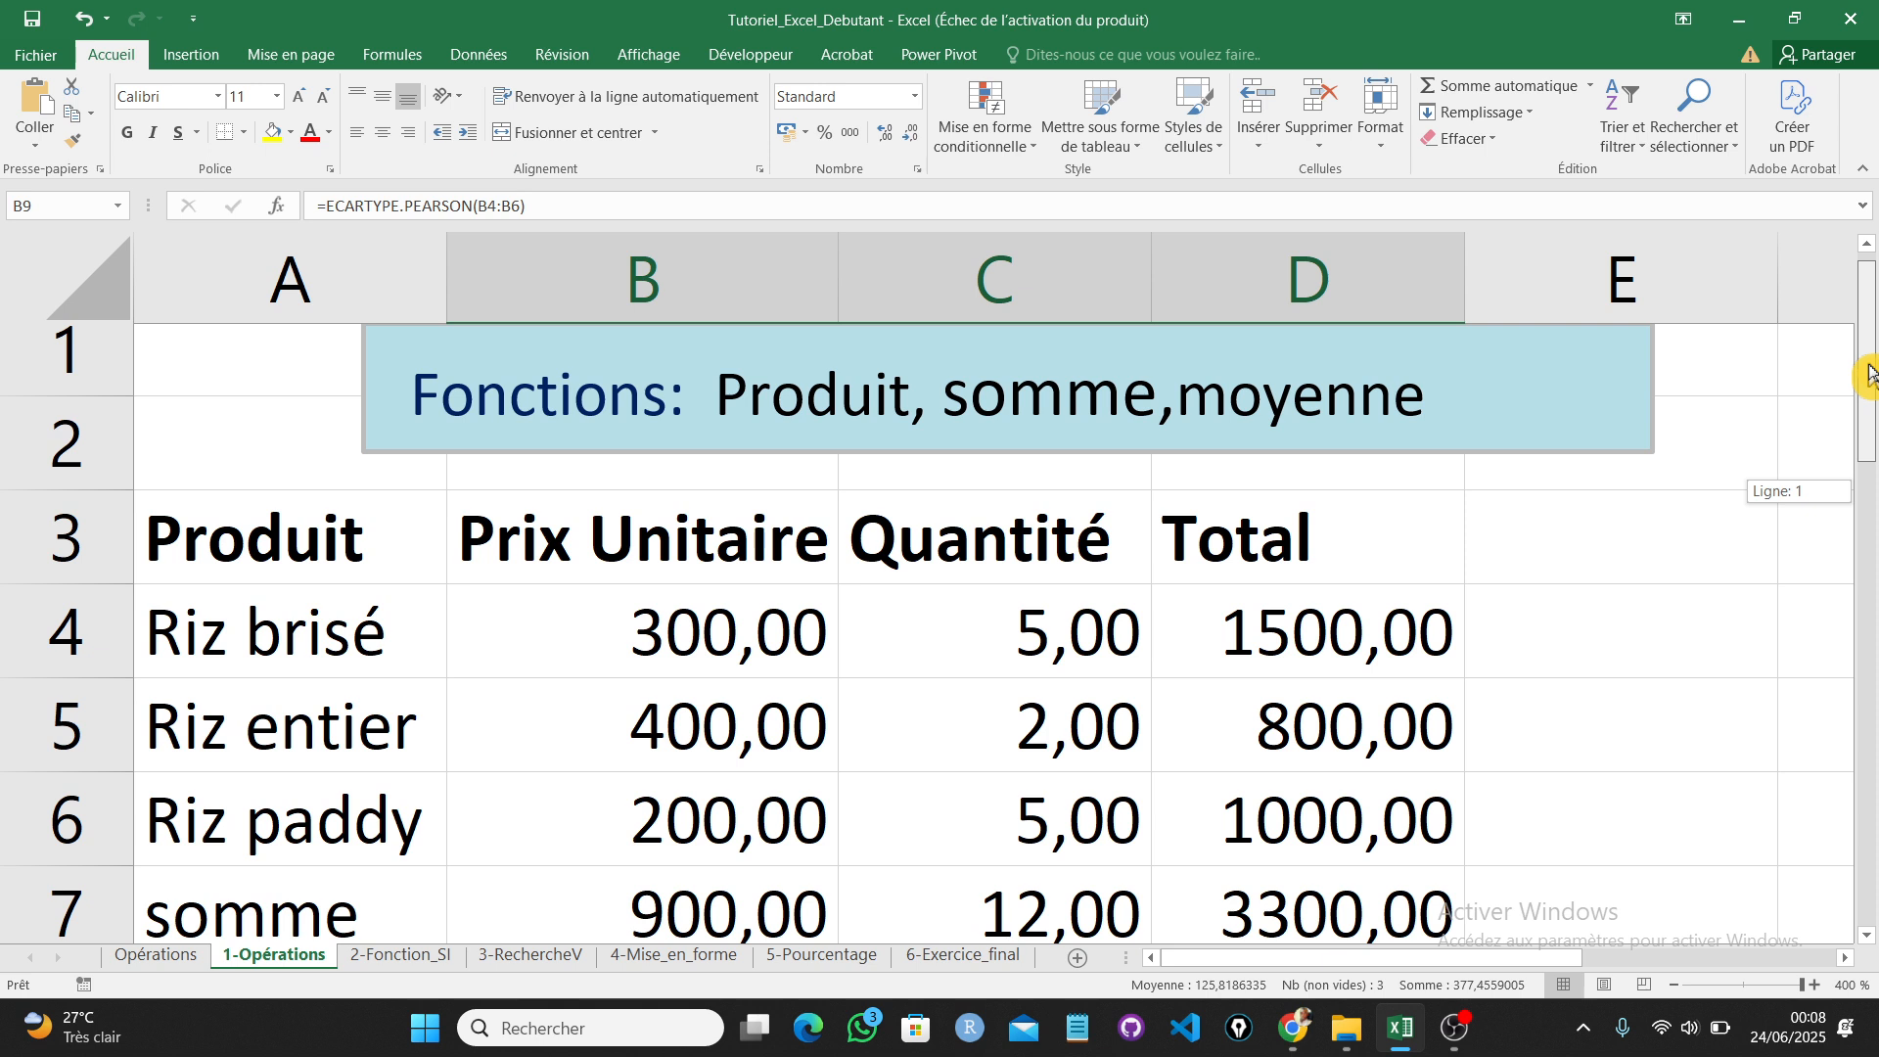
left_click_drag(1869, 373, 1869, 451)
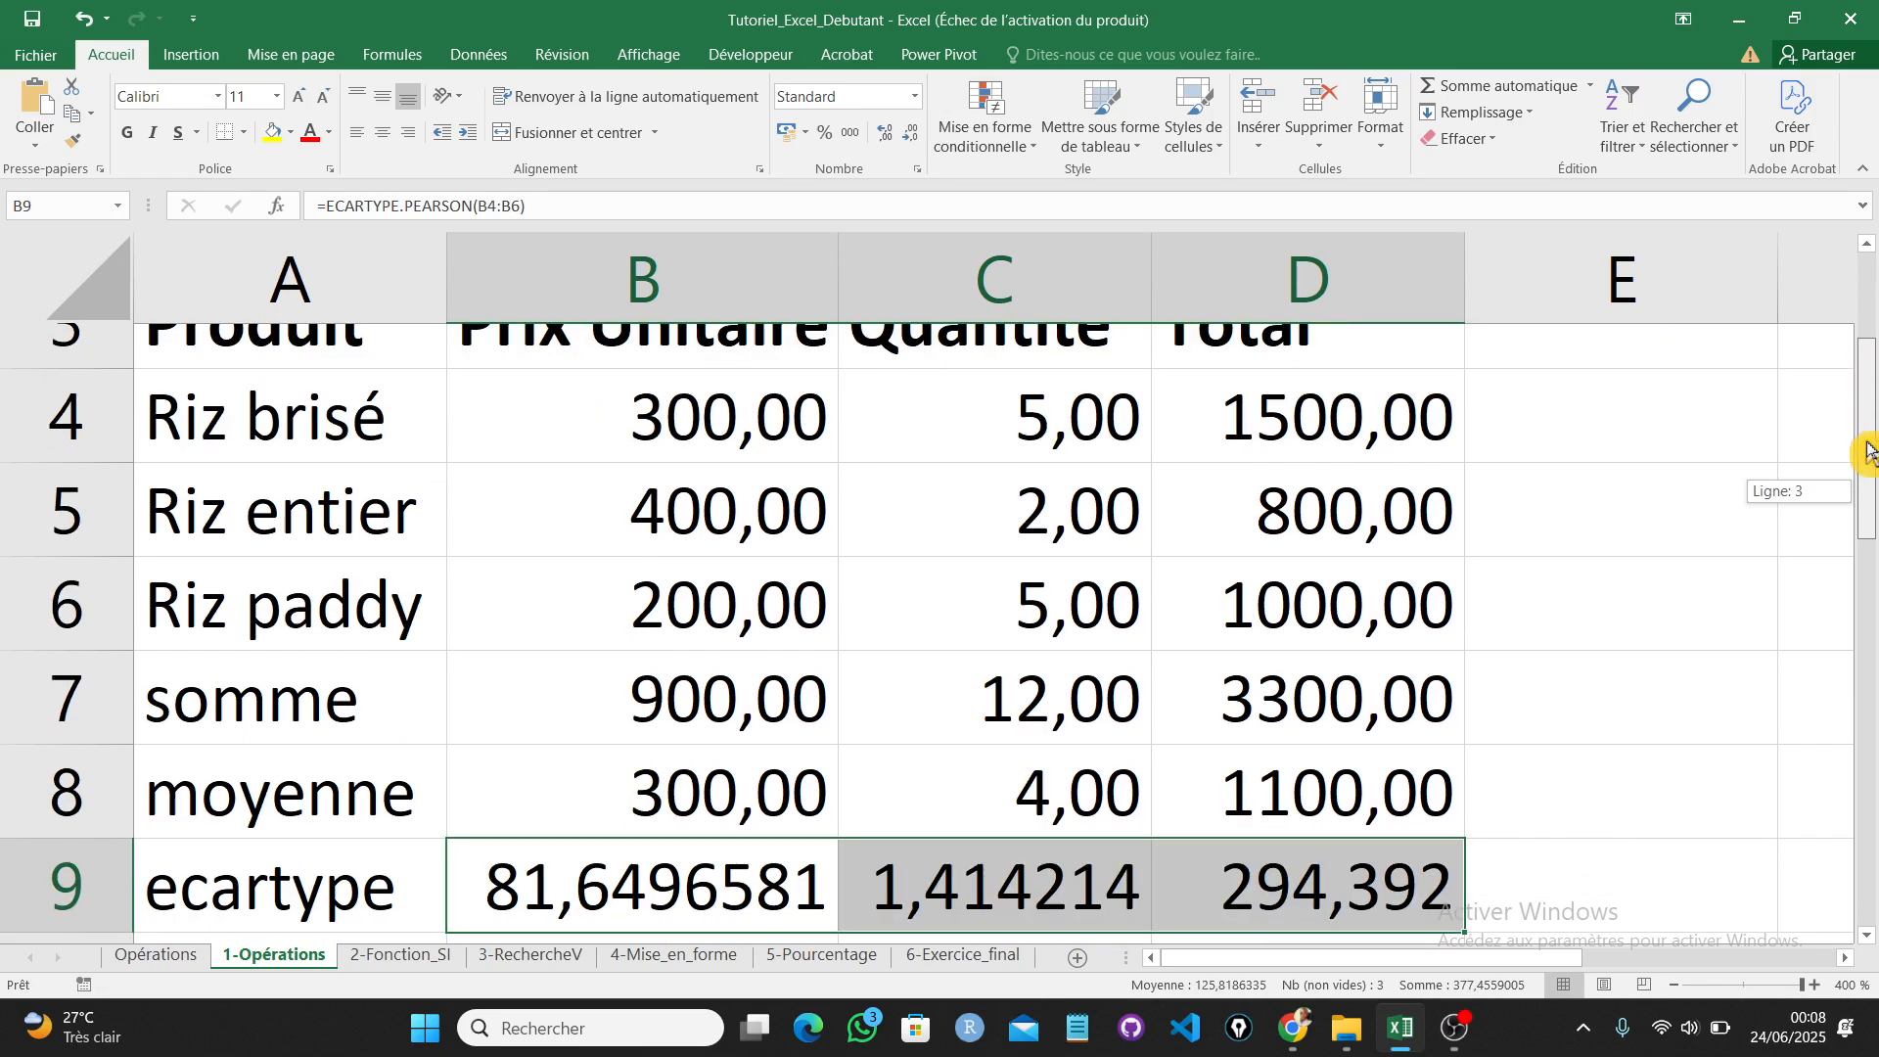